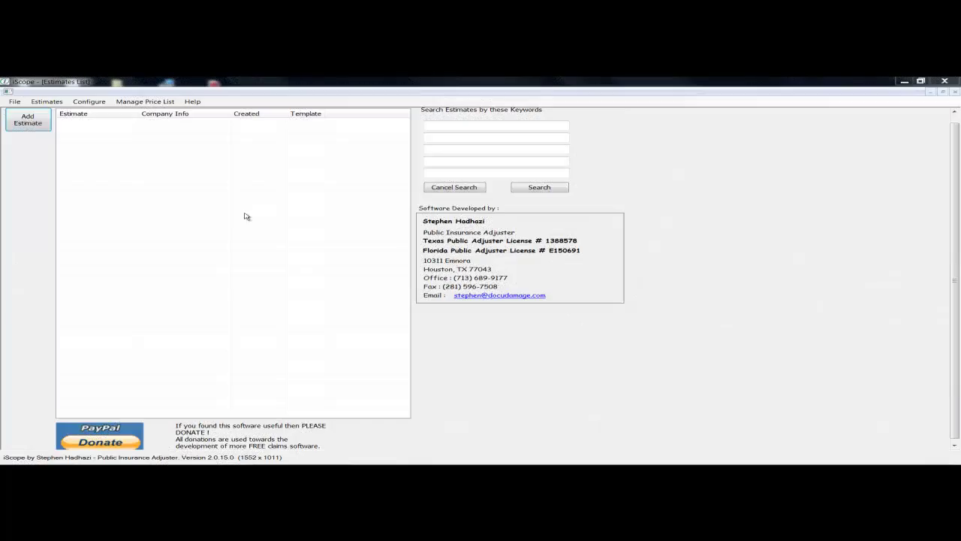
Create a new estimate named with the customer's last and first name
left_click(33, 123)
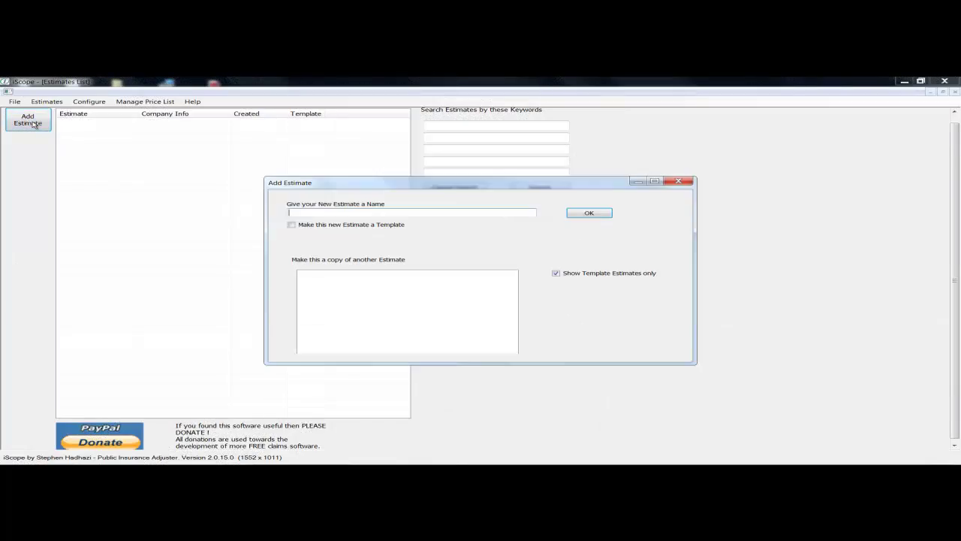
type("Smith, John")
left_click(590, 212)
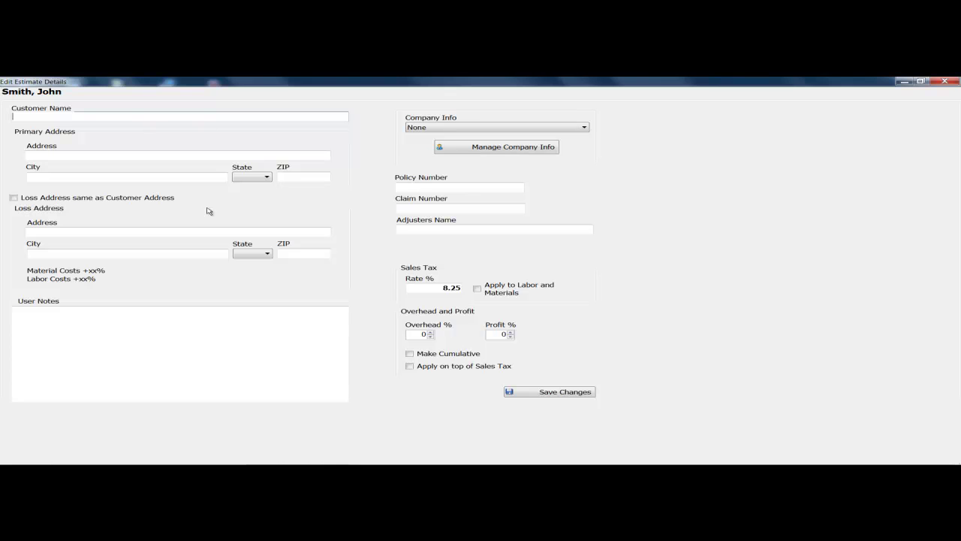
Fill in the customer's name and primary address, and set the loss address to be the same as the customer address
type("John Smith")
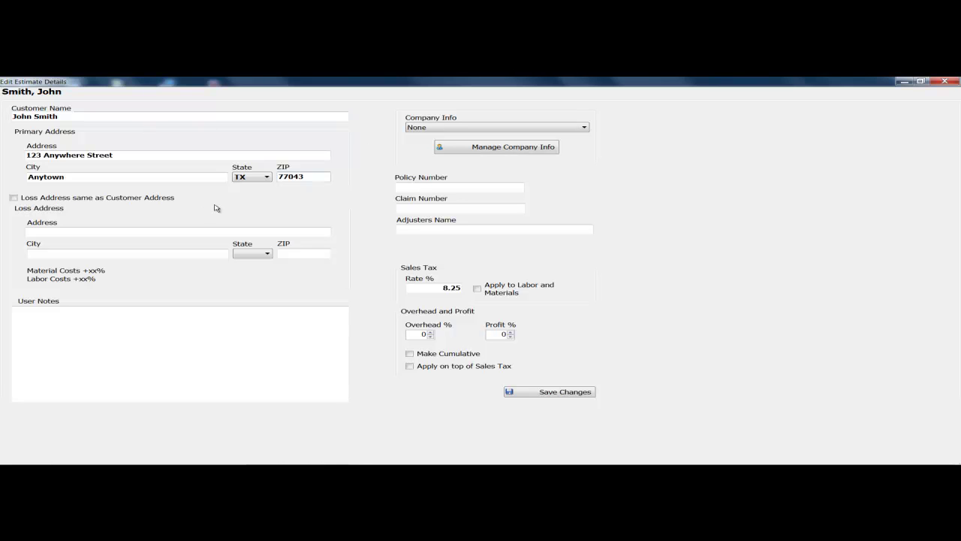
key("Tab")
key("space")
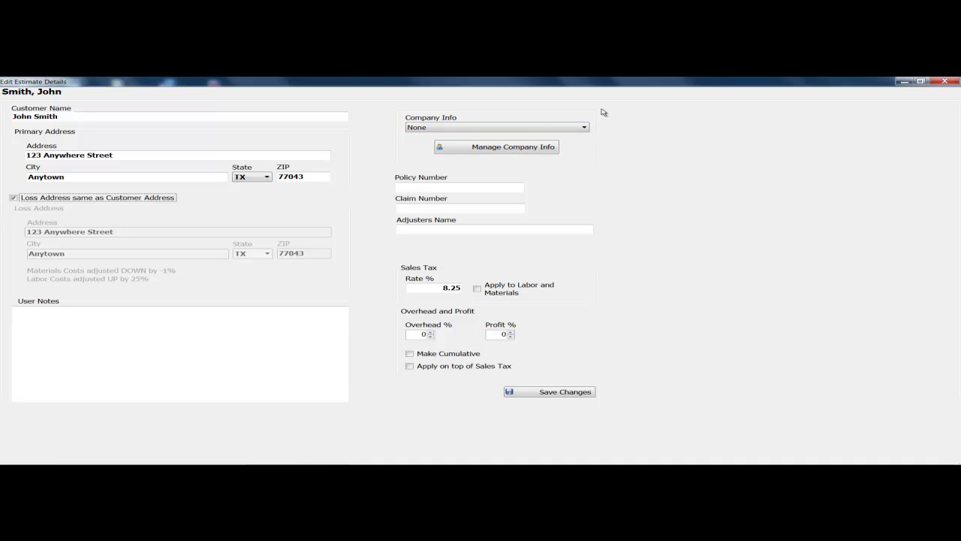
key("Tab")
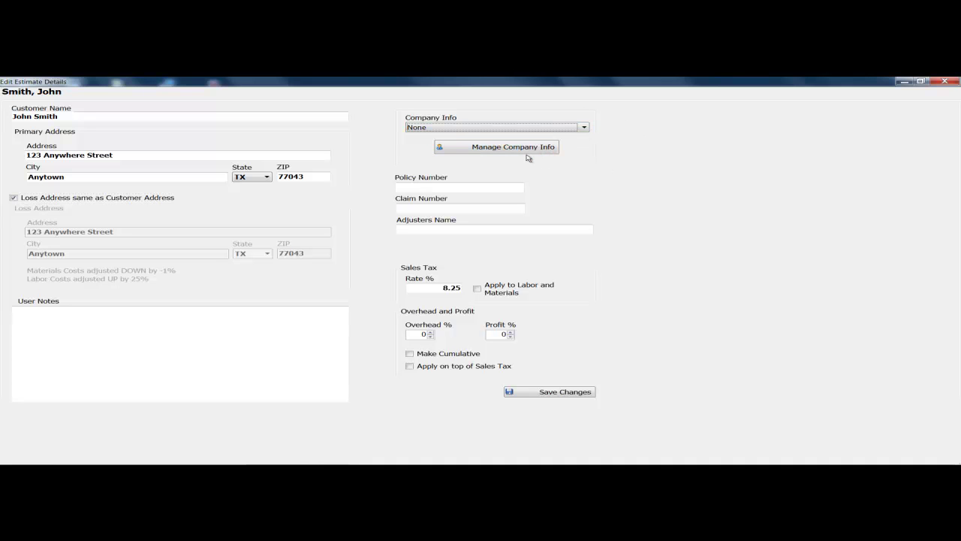
Add and save a new company record for ABC Construction with short code ABC Const, its contact information and the abc logo image
left_click(527, 148)
left_click(372, 216)
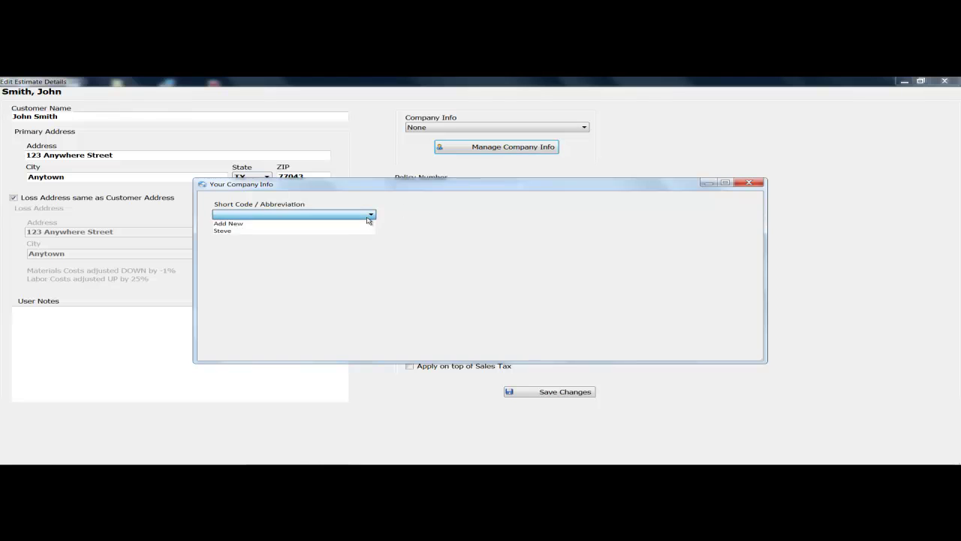
left_click(348, 223)
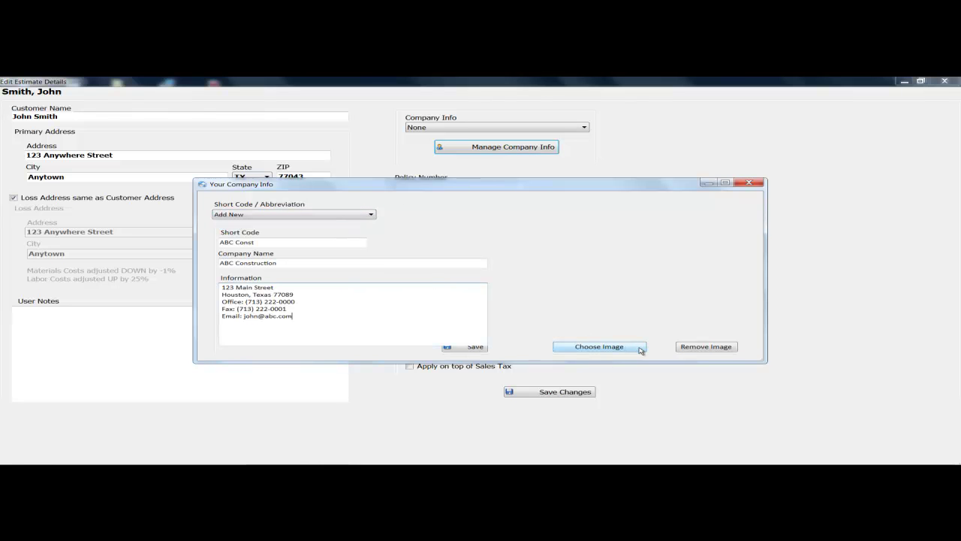
left_click(614, 348)
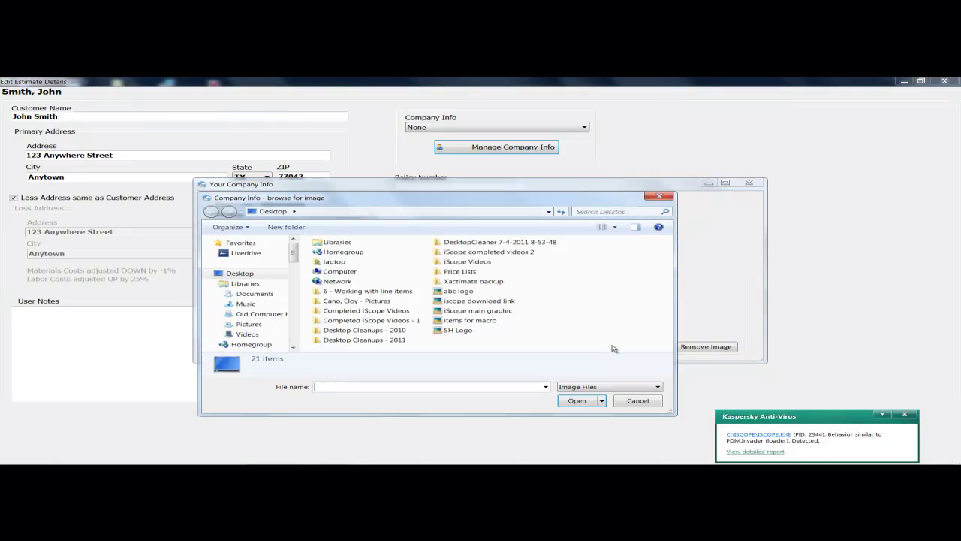
double_click(466, 292)
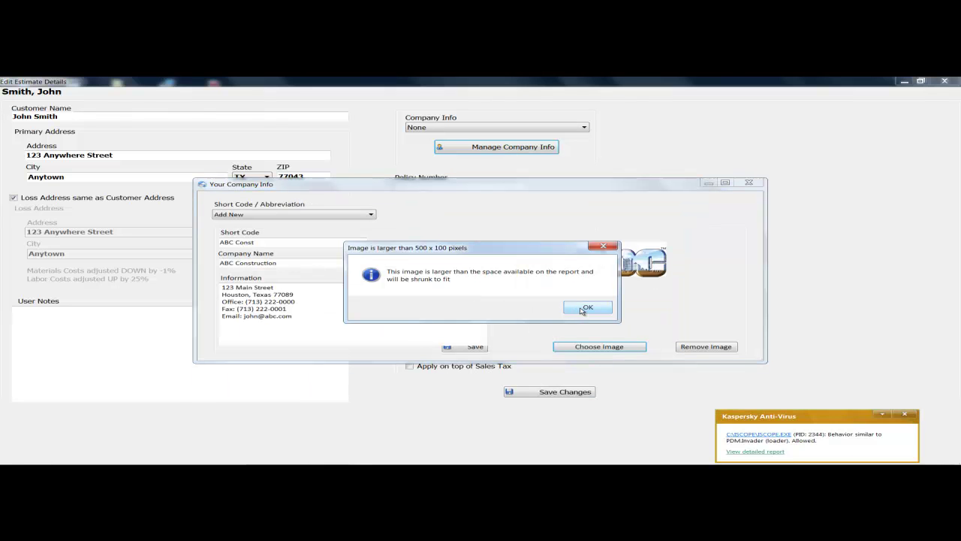
left_click(582, 309)
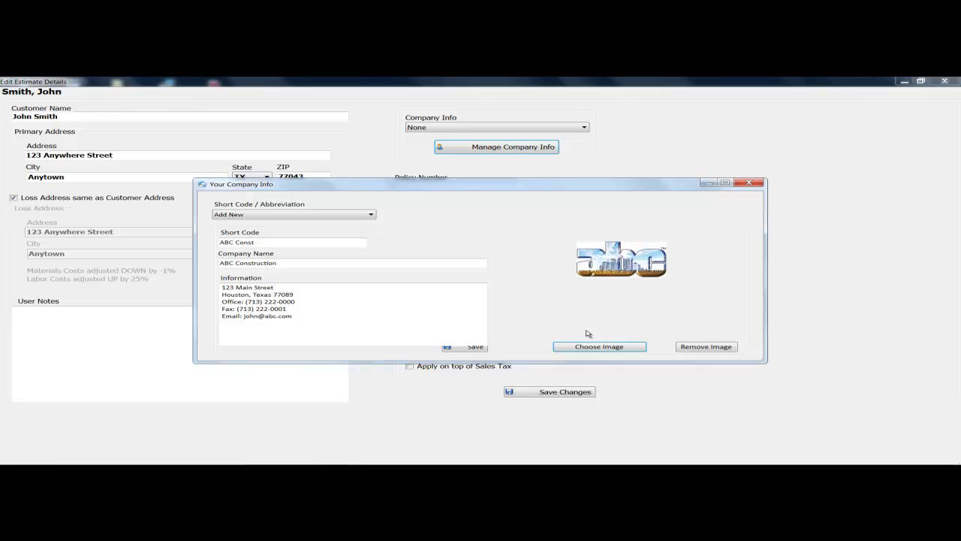
left_click(476, 348)
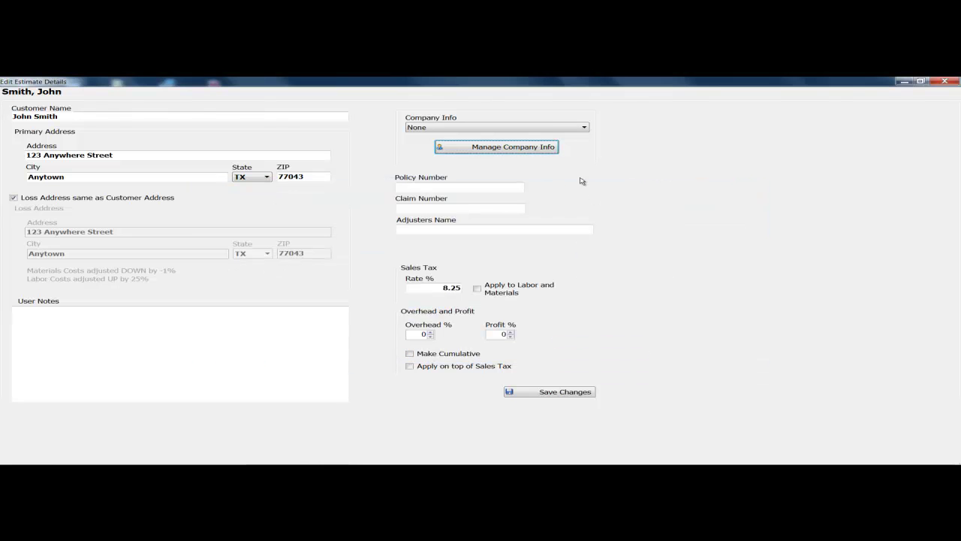
Assign ABC Const as the estimate's company info and save the estimate details
left_click(546, 128)
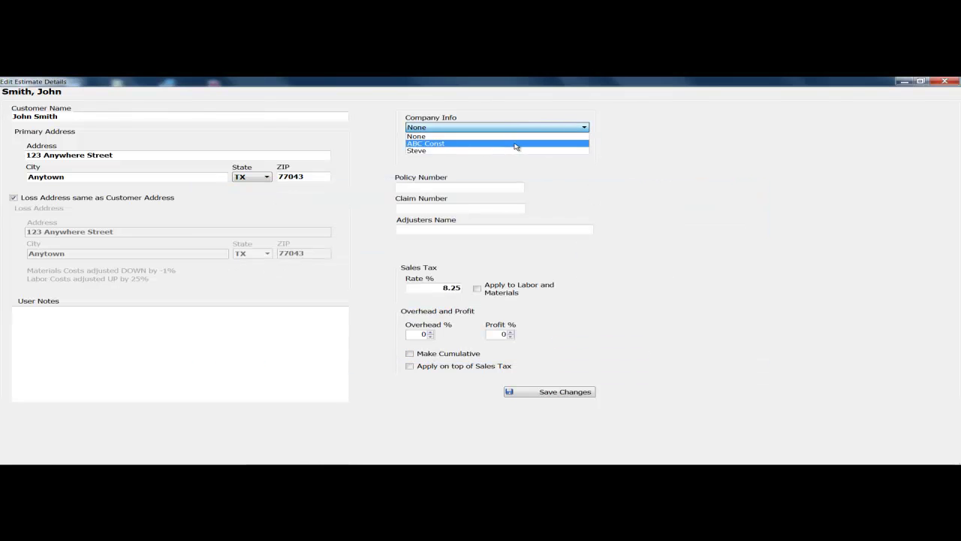
left_click(516, 144)
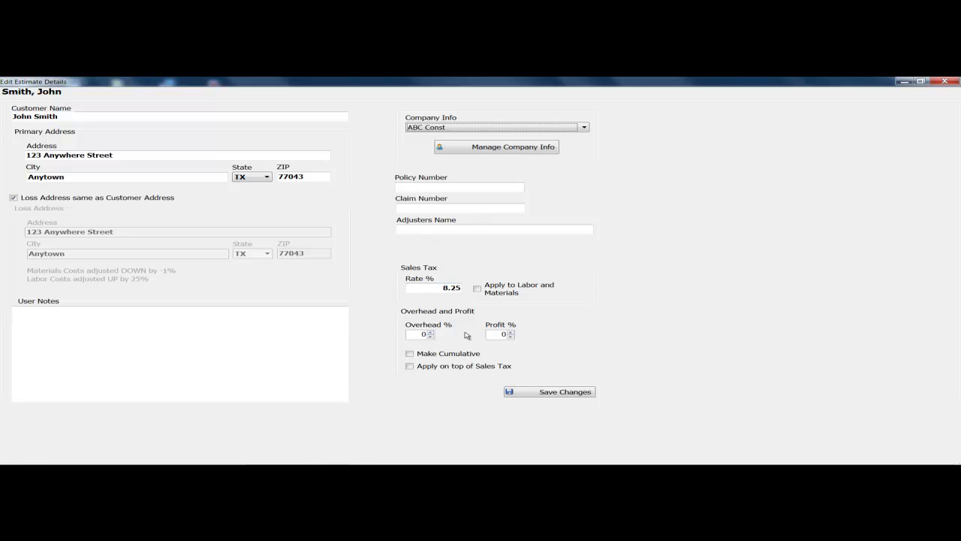
left_click(418, 335)
left_click(538, 393)
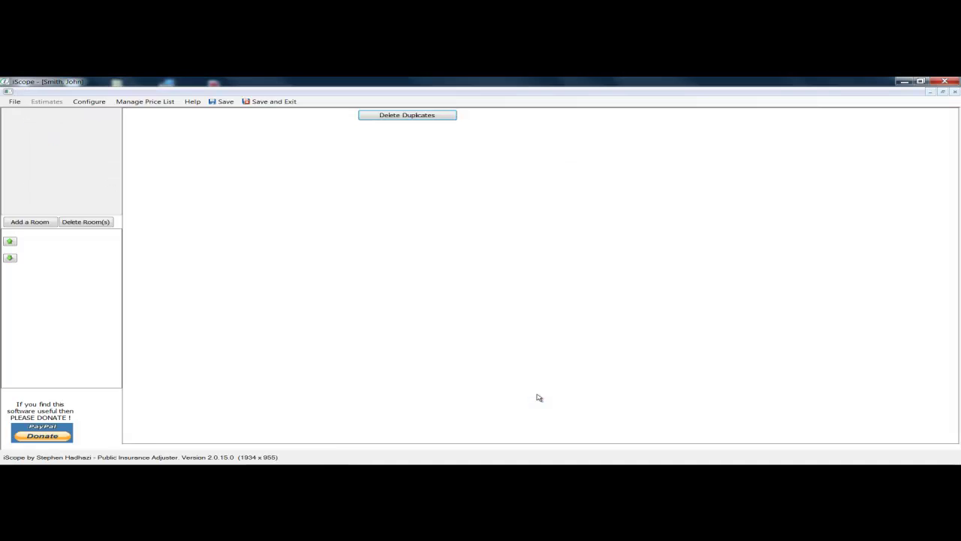
Start adding rooms to the estimate and enter Bedroom 1 with length 10 and width 15,4
left_click(39, 222)
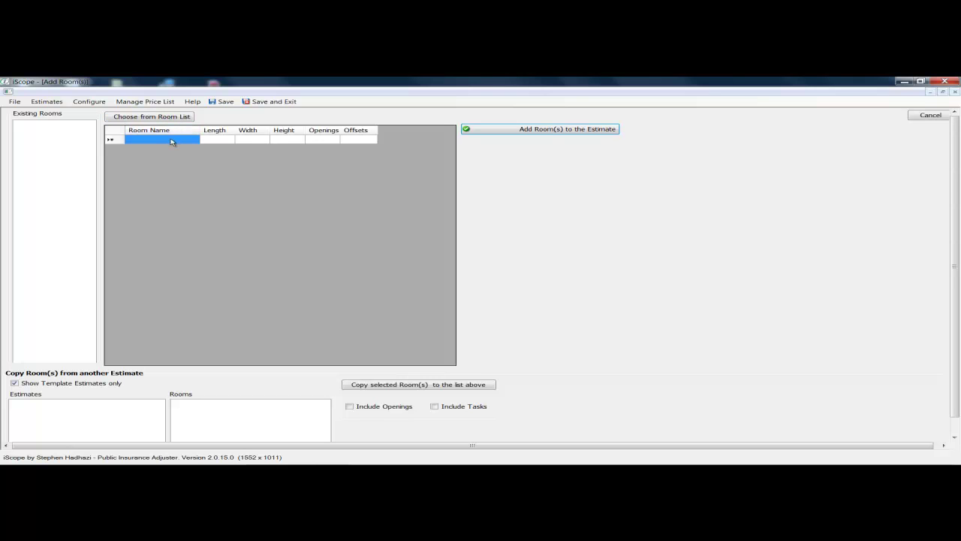
type("Bedroom 1")
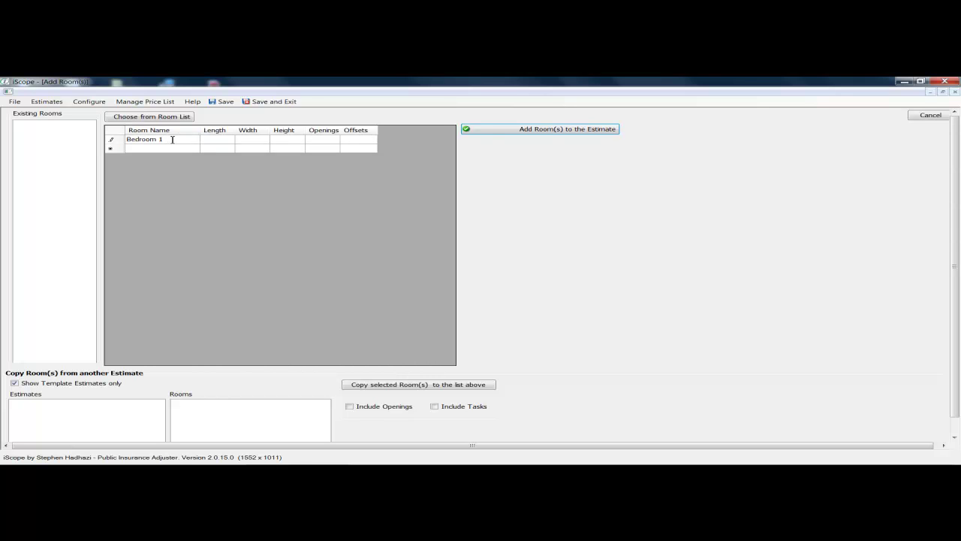
key("Tab")
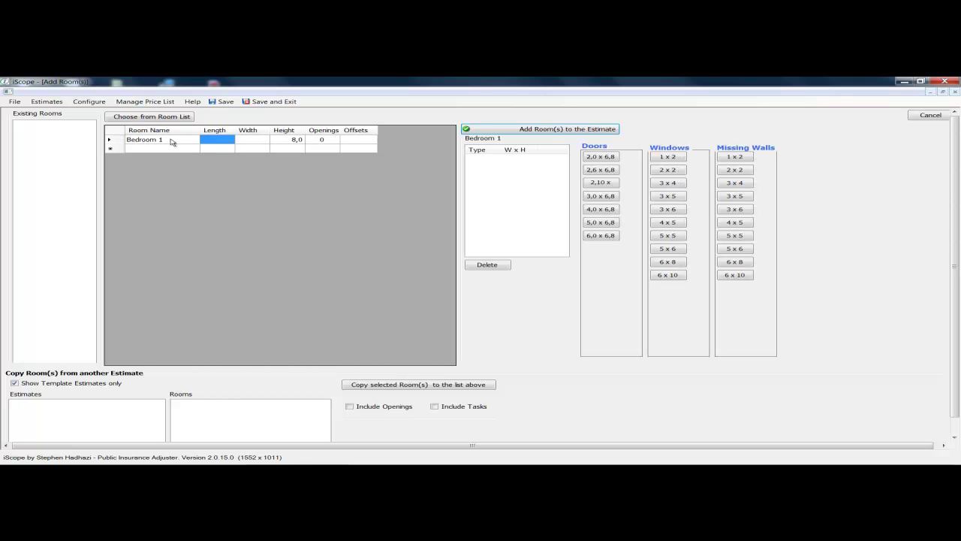
type("10")
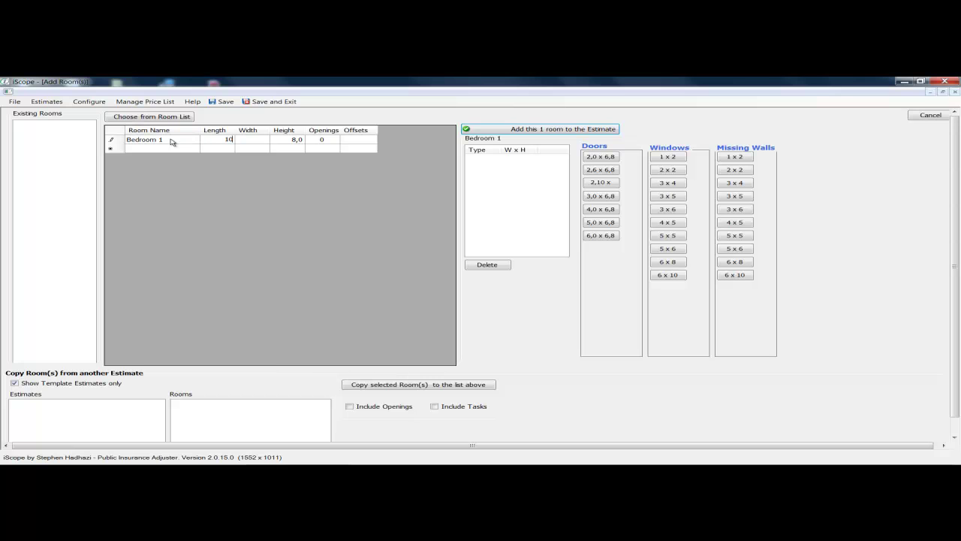
key("Tab")
type("15,4")
key("Tab")
key("Tab")
Add two 2,0 x 6,8 doors, two 3 x 6 windows and one 6 x 10 missing wall to Bedroom 1
left_click(607, 157)
left_click(607, 158)
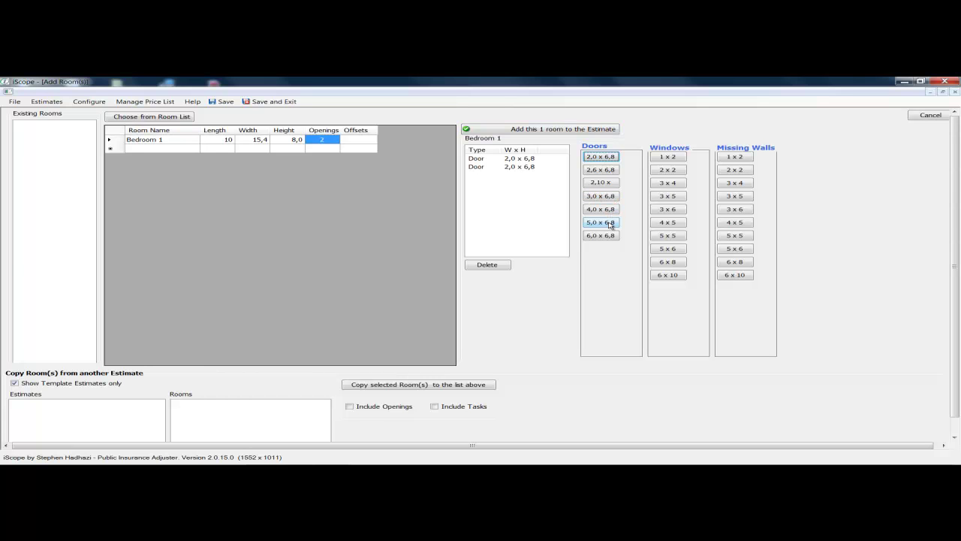
left_click(676, 211)
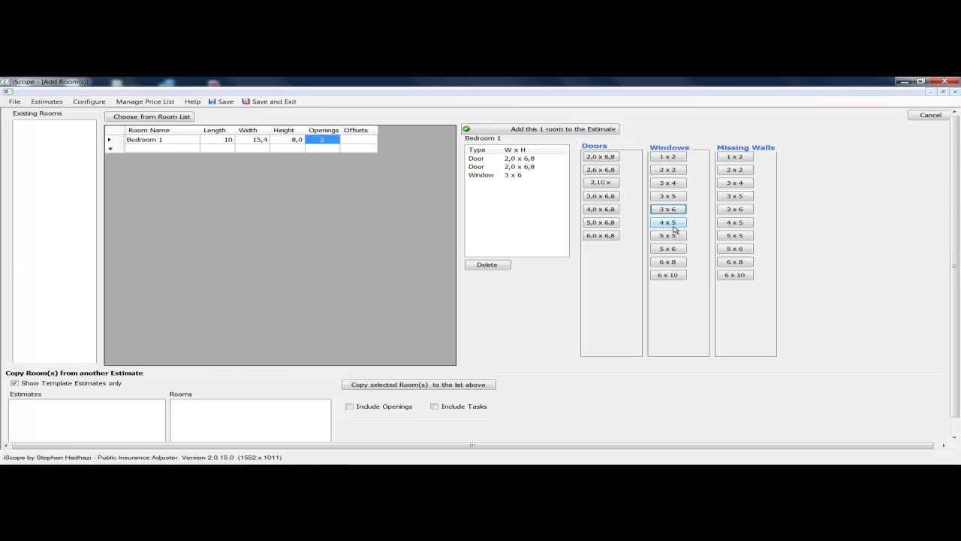
left_click(672, 211)
left_click(737, 275)
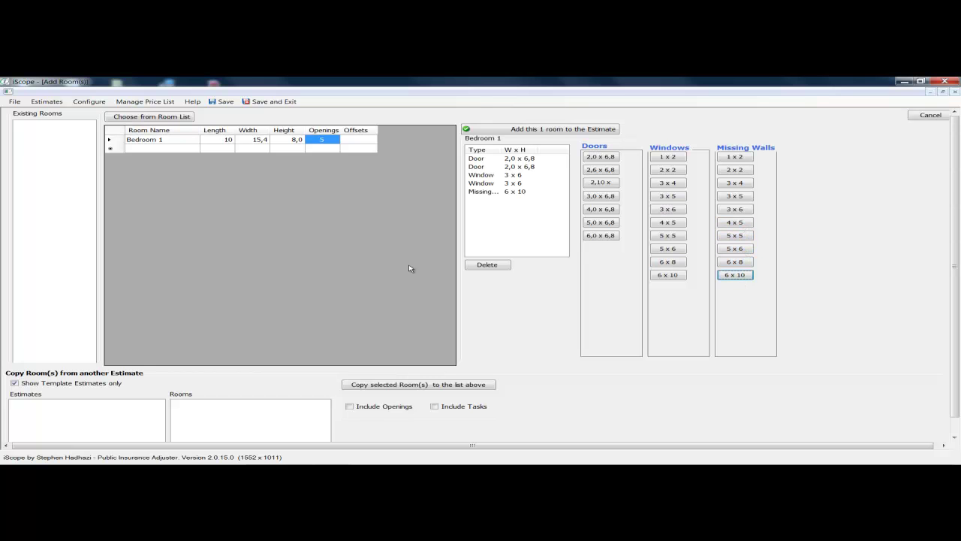
Add an offset of 12,5 x 15,2 x 8,0 to Bedroom 1
left_click(364, 143)
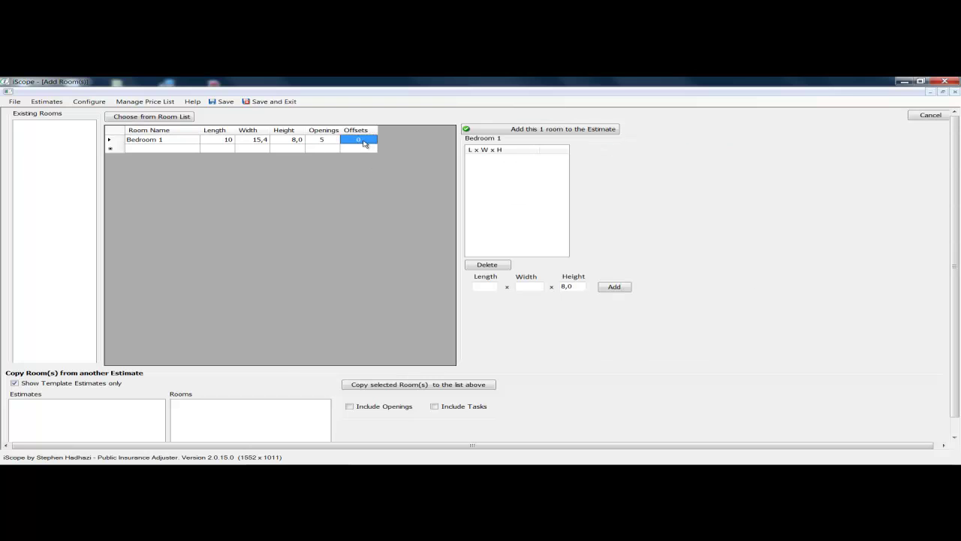
left_click(495, 287)
key("Tab")
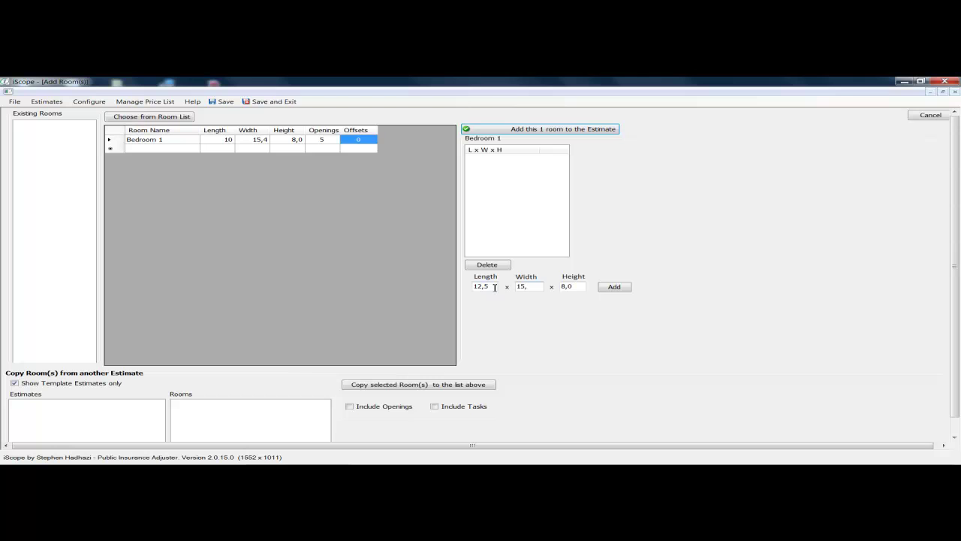
left_click(610, 287)
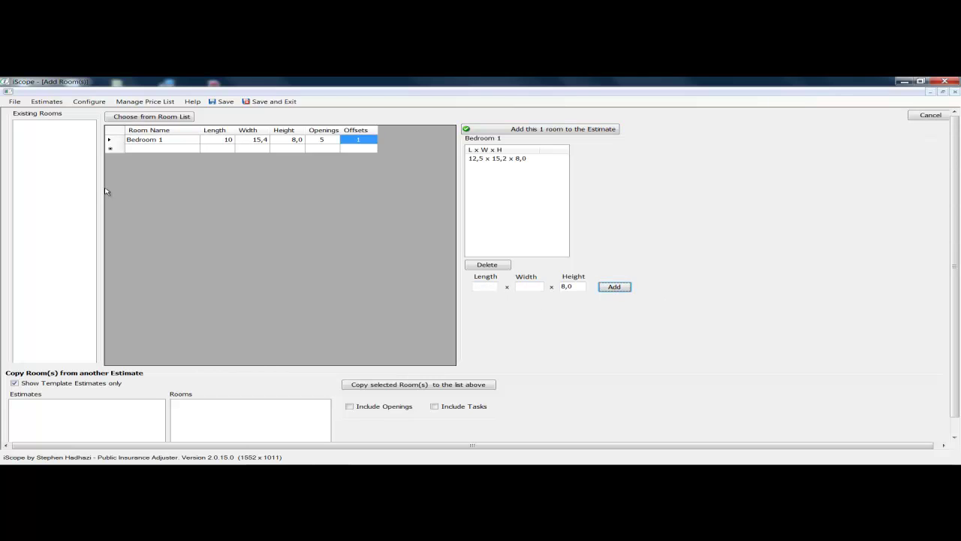
Add Bedroom #2, Bedroom #3, Hallway #1, Master Bedroom, Shed #1, Debris Removal and General from the predefined room list
left_click(154, 117)
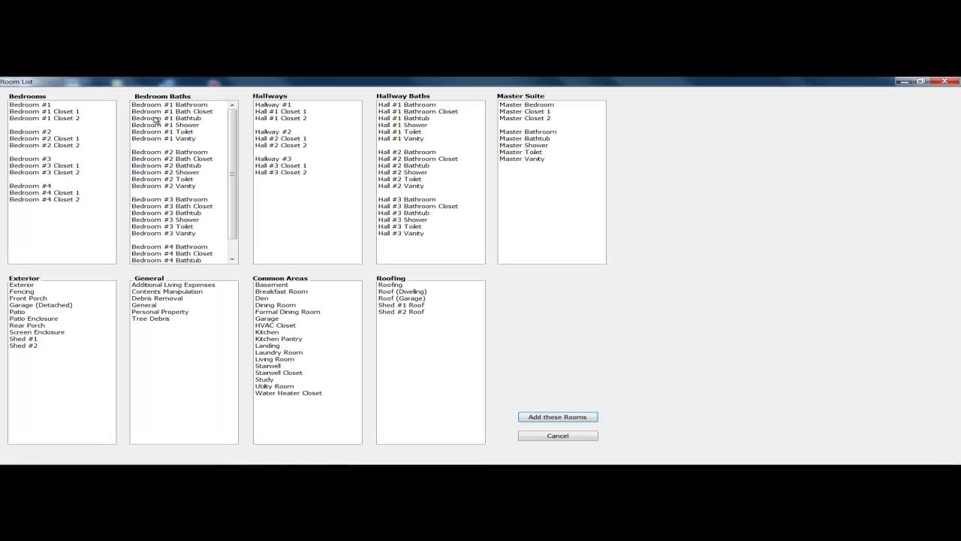
left_click(32, 133)
left_click(36, 160)
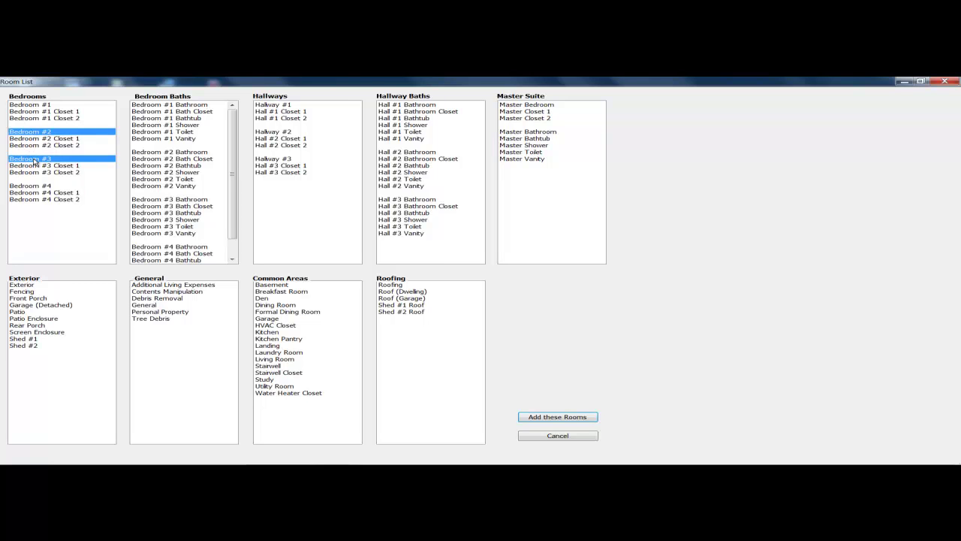
left_click(27, 339)
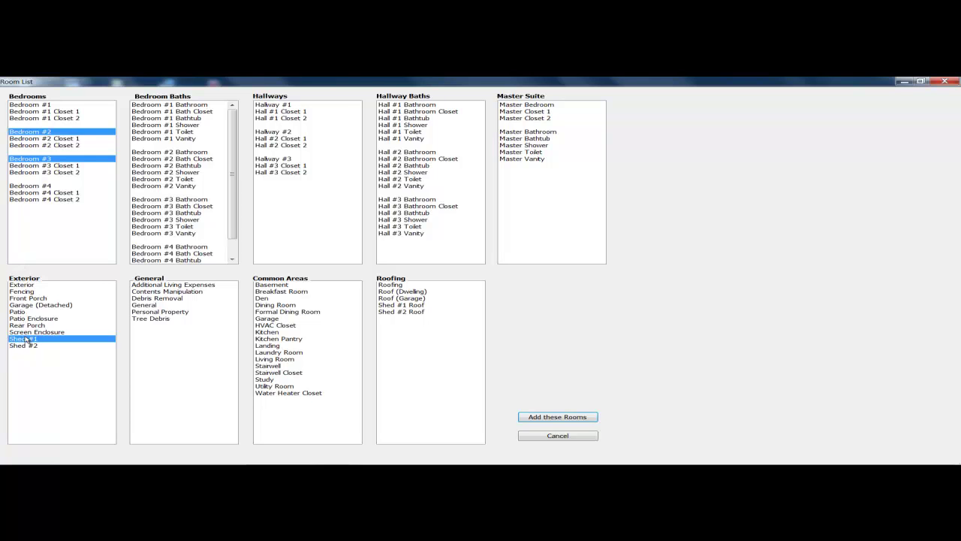
left_click(180, 299)
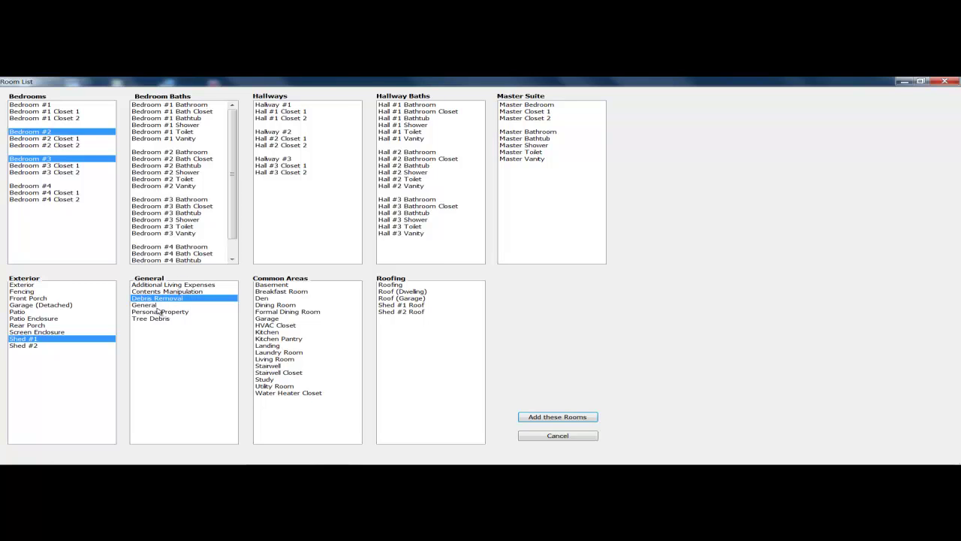
left_click(153, 306)
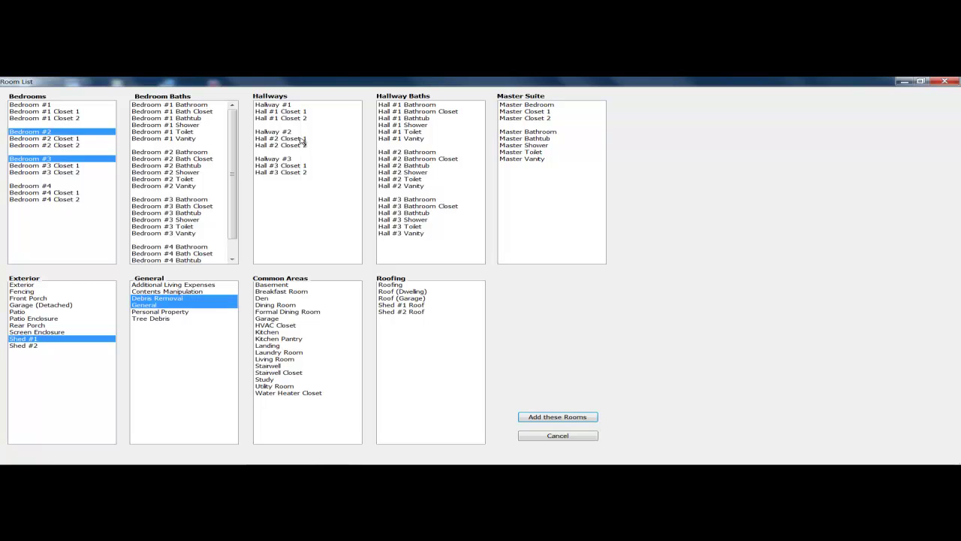
left_click(281, 105)
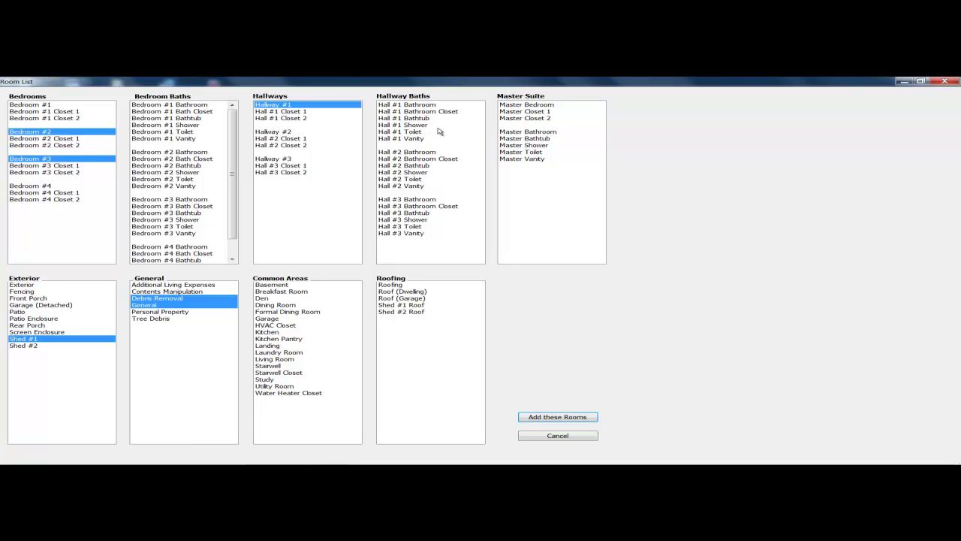
left_click(539, 107)
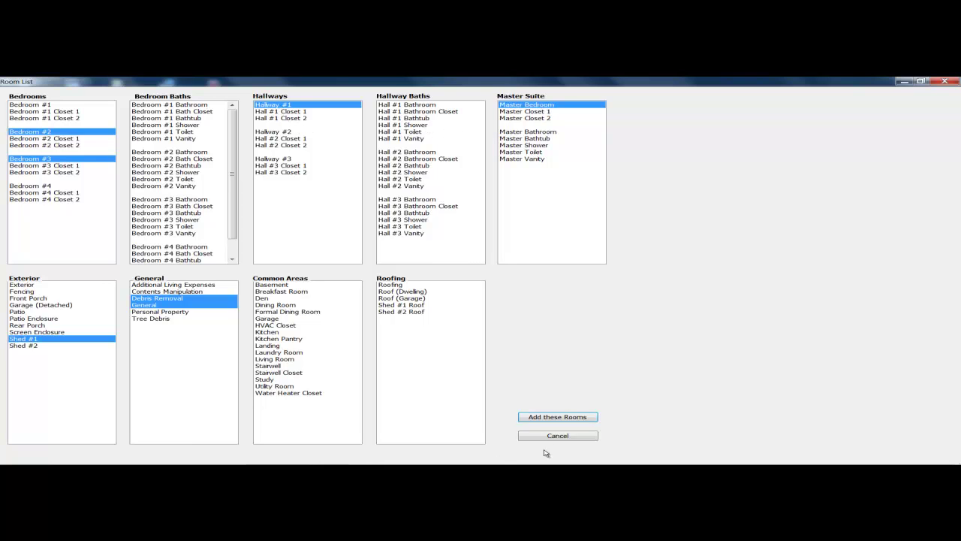
left_click(574, 417)
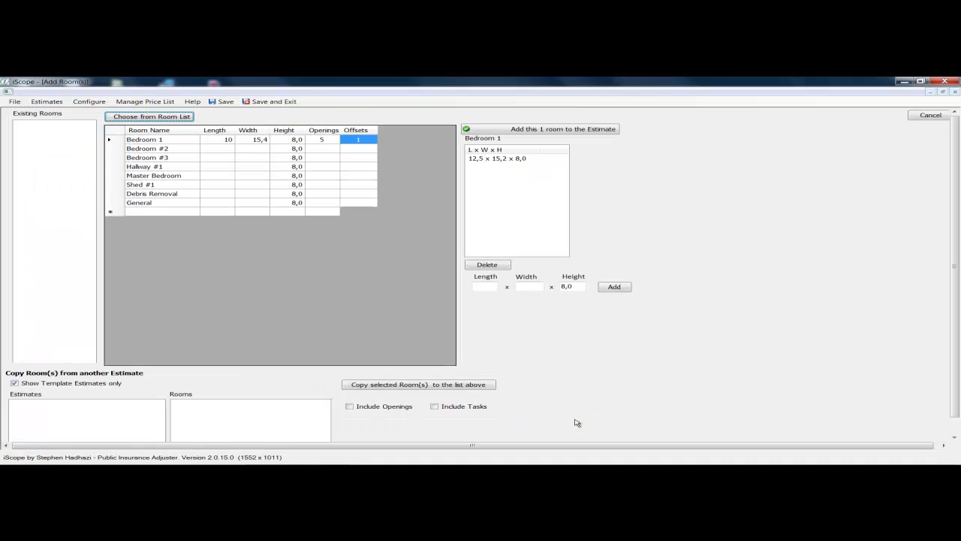
Set Bedroom #2's length to 12,5 and width to 16,3
left_click(224, 150)
type("12,")
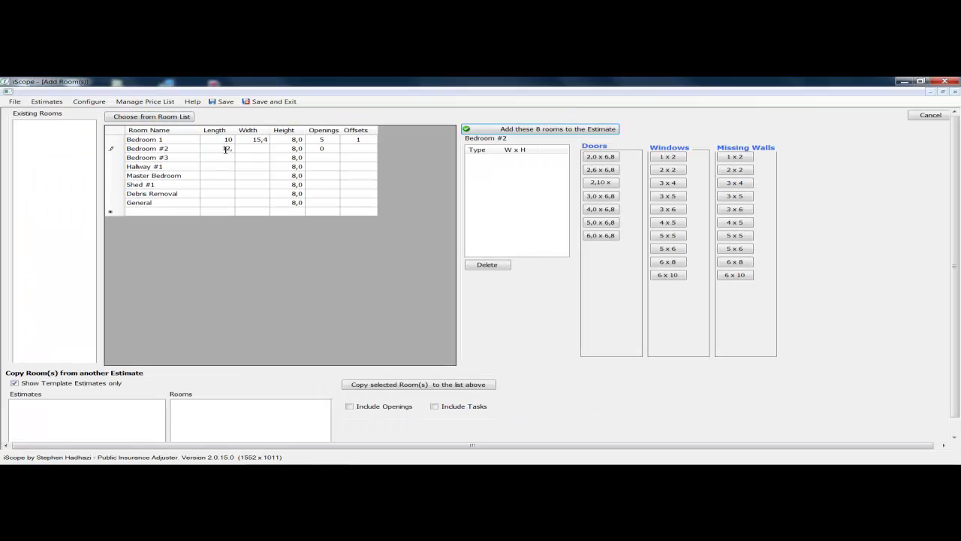
type("5")
key("Tab")
type("16,3")
key("Return")
key("Left")
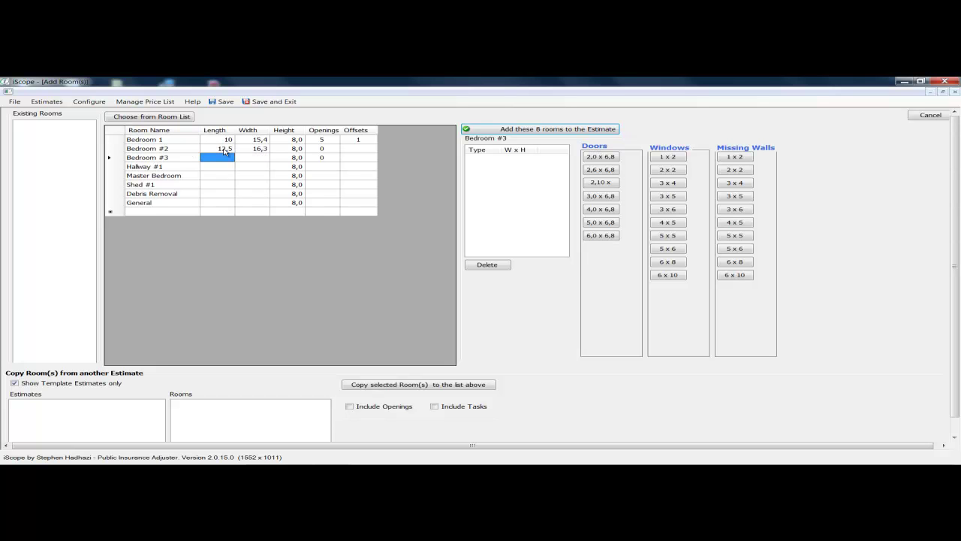
Set Bedroom #3's length to 15,5 and width to 18,9
type("15,5")
key("Tab")
type("18,9")
key("Return")
key("Left")
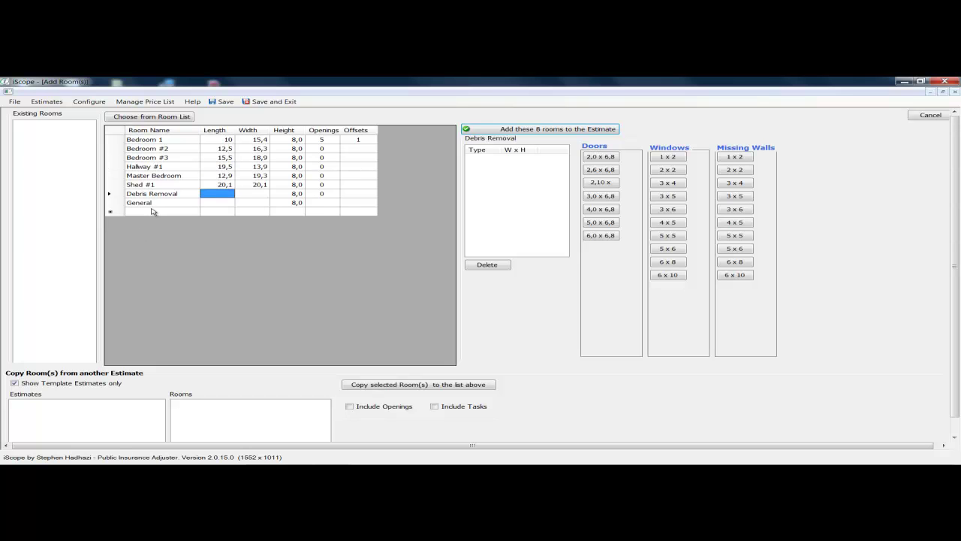
Add a room named Roof to the room list and add all nine listed rooms to the estimate
left_click(152, 211)
type("Ro")
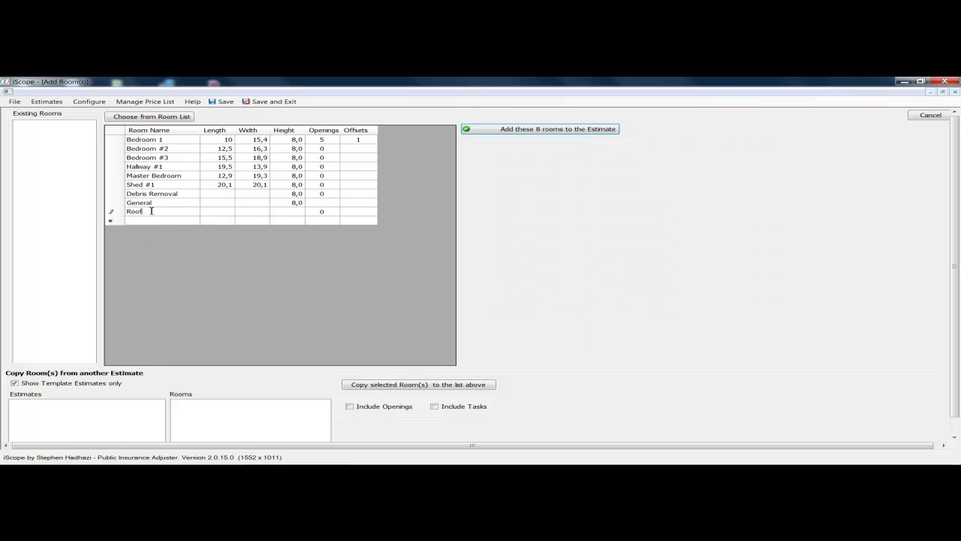
type("of")
key("Tab")
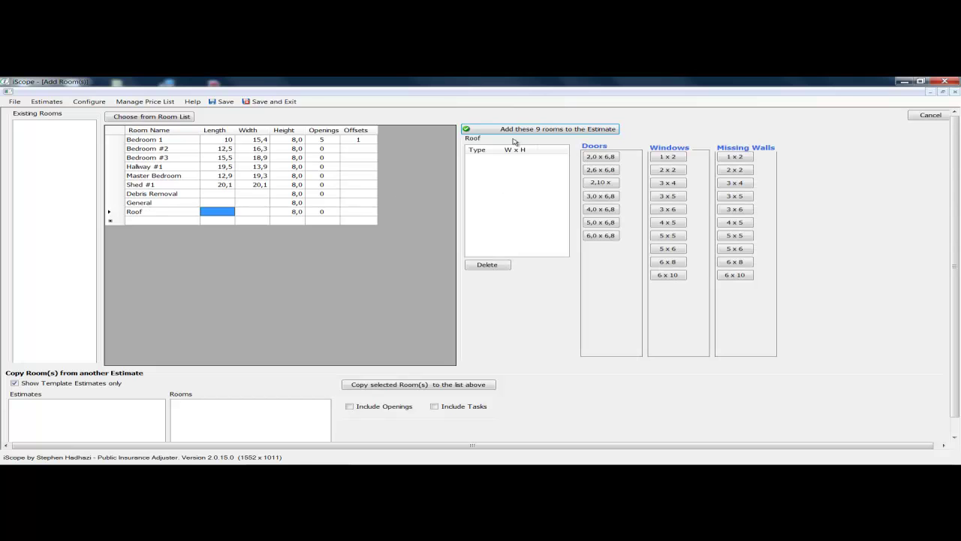
left_click(518, 130)
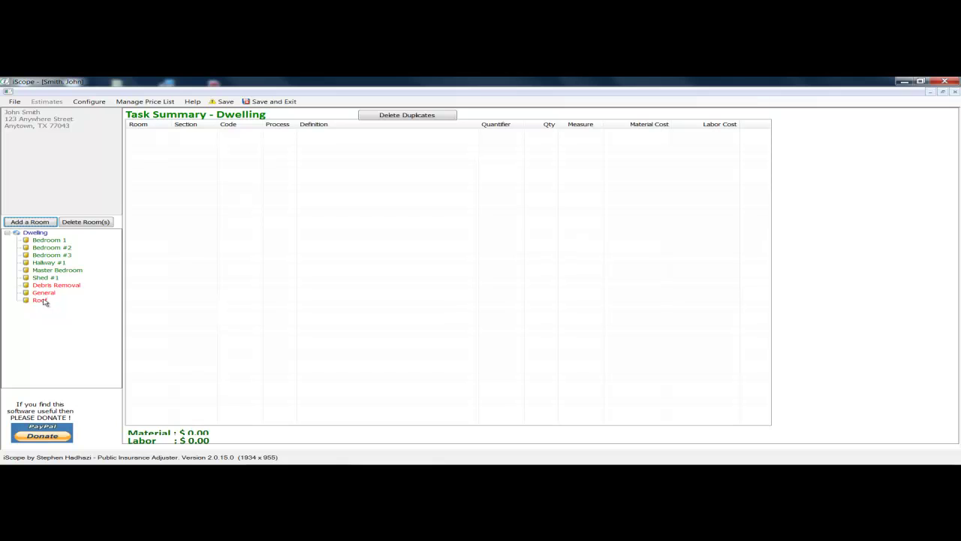
Search the Roofing codes for 30 and add task 136211, Replace asphalt shingles - 30 year (240 to 260 lb), to Bedroom 1
left_click(49, 240)
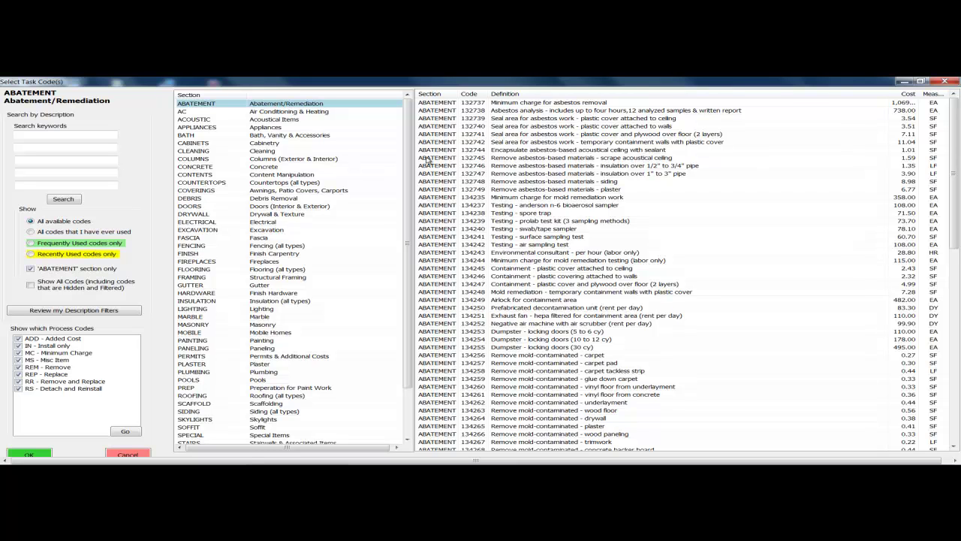
left_click_drag(412, 202, 414, 275)
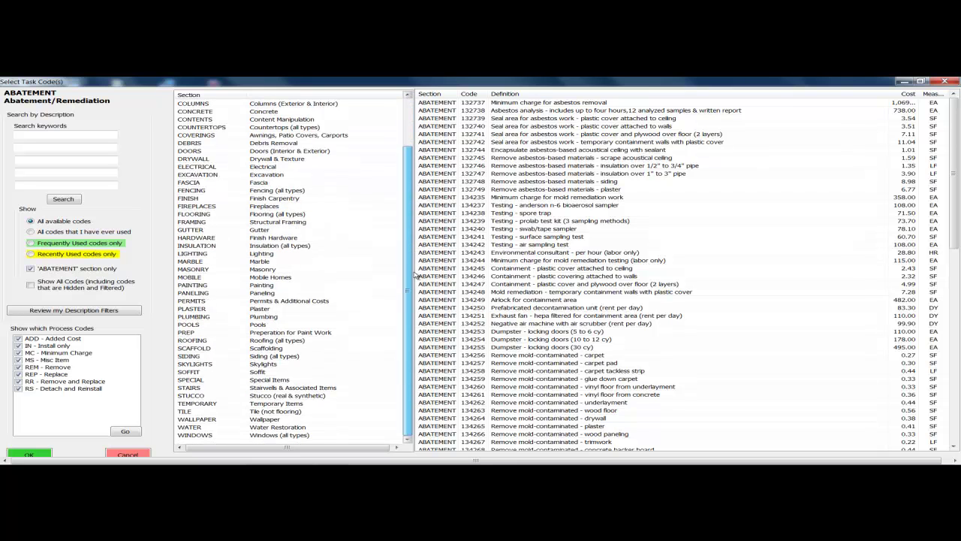
left_click(213, 343)
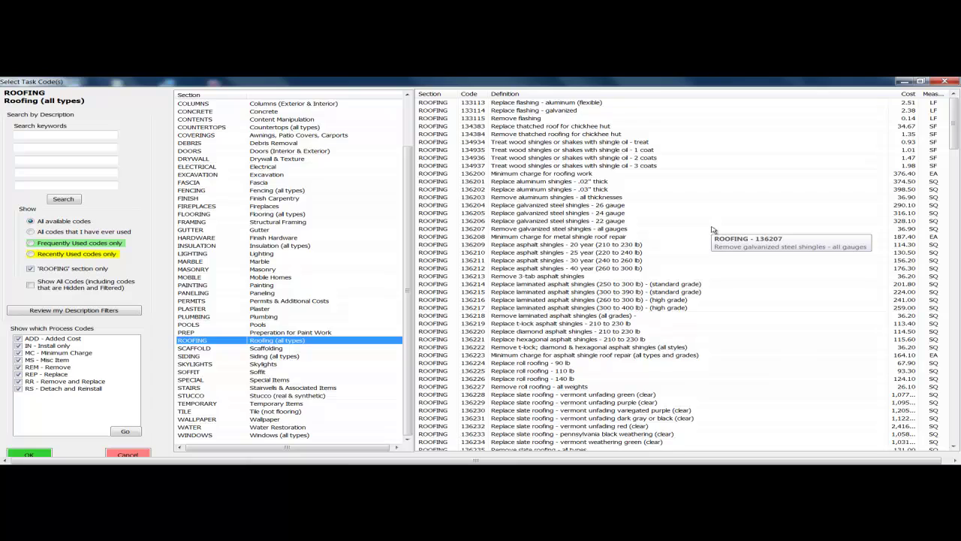
left_click_drag(953, 131, 958, 108)
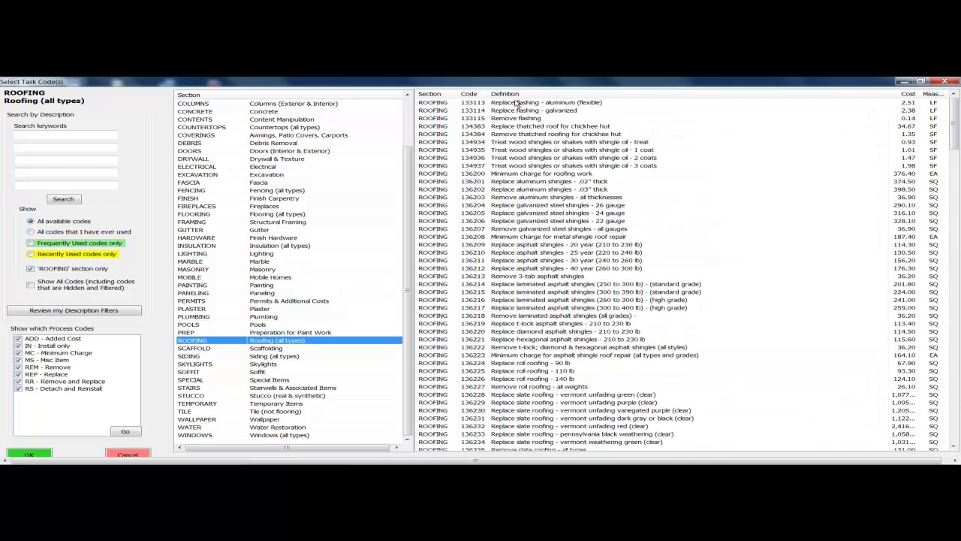
left_click(44, 135)
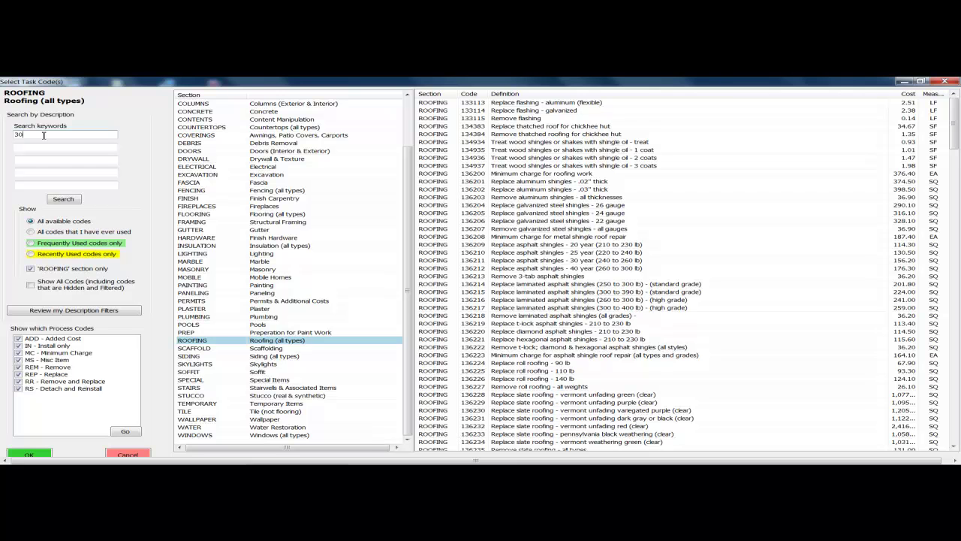
left_click(64, 200)
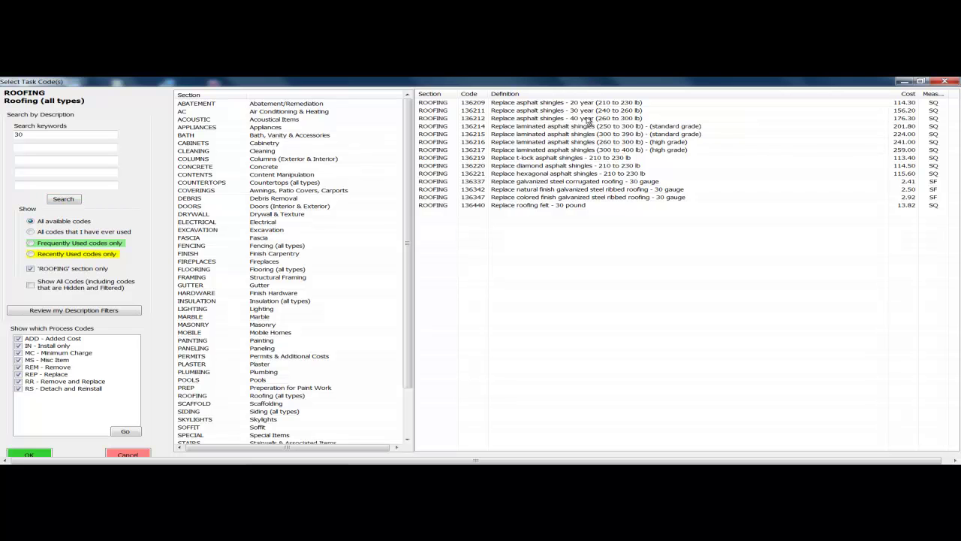
left_click(570, 111)
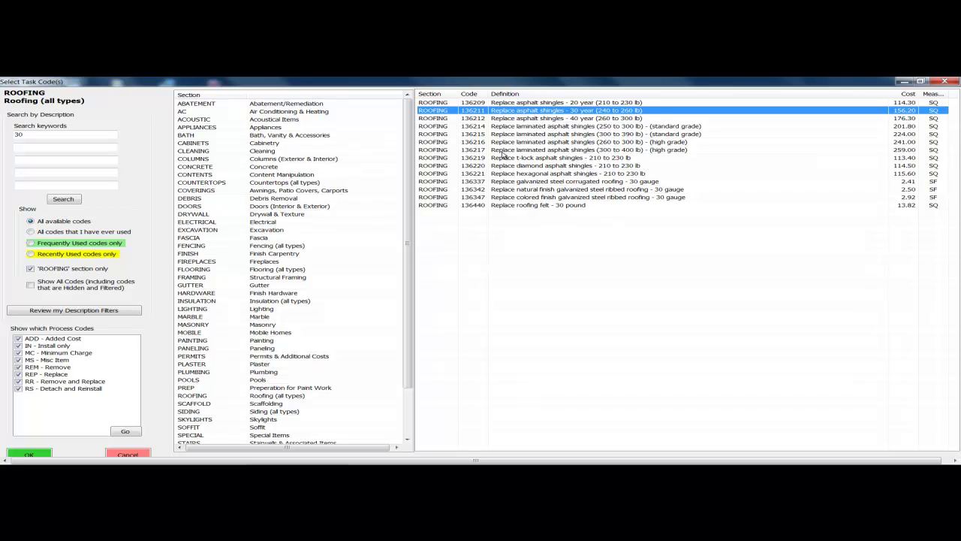
left_click(45, 455)
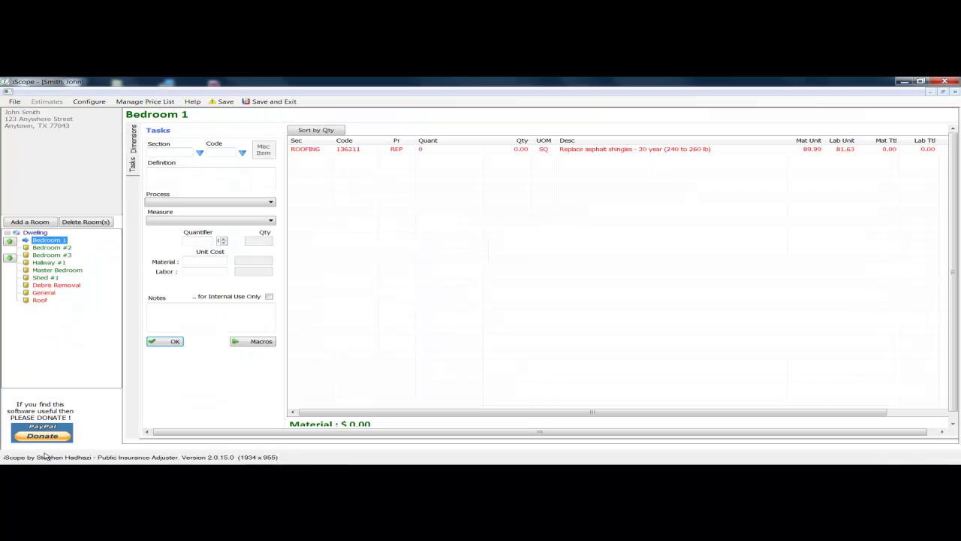
Set the quantifier of the 30 year asphalt shingle replacement task to 25 and review its total cost
left_click(401, 151)
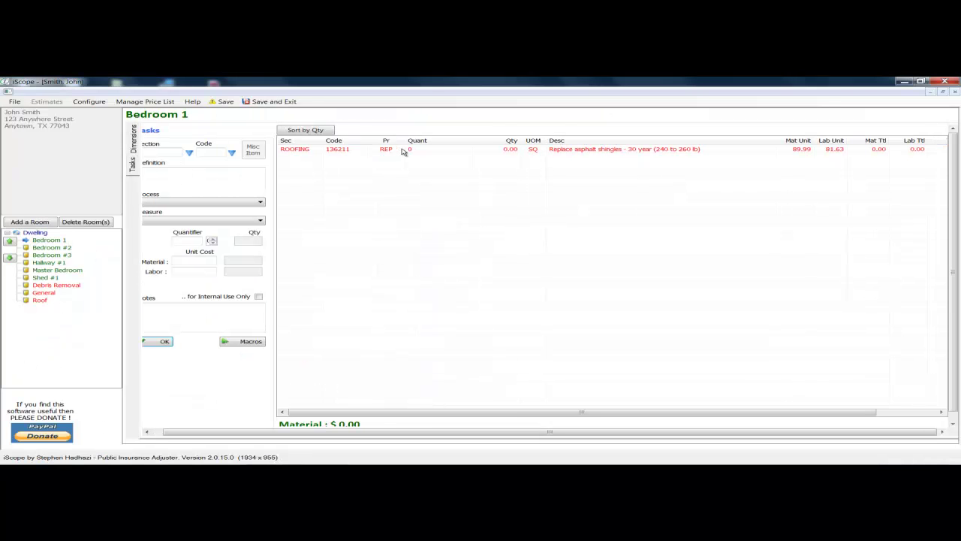
left_click(430, 152)
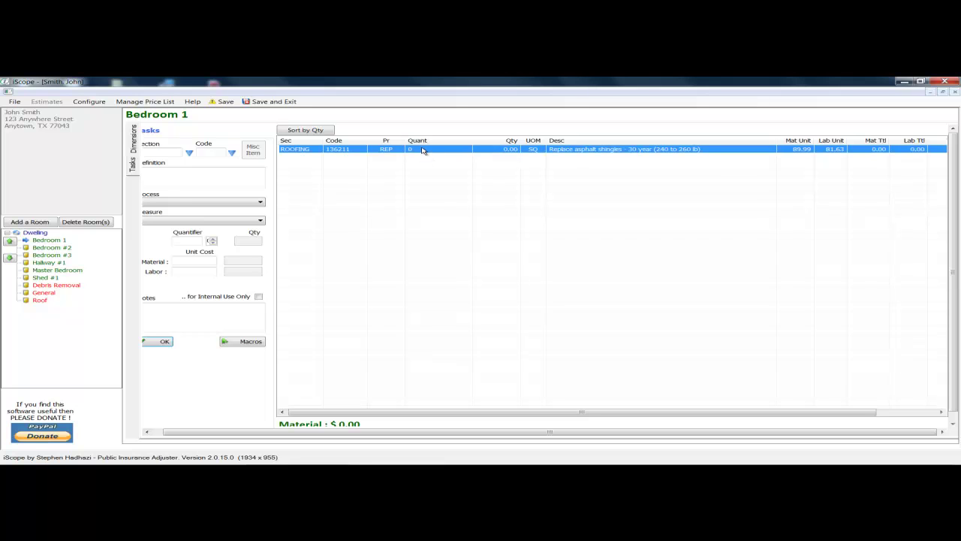
double_click(422, 150)
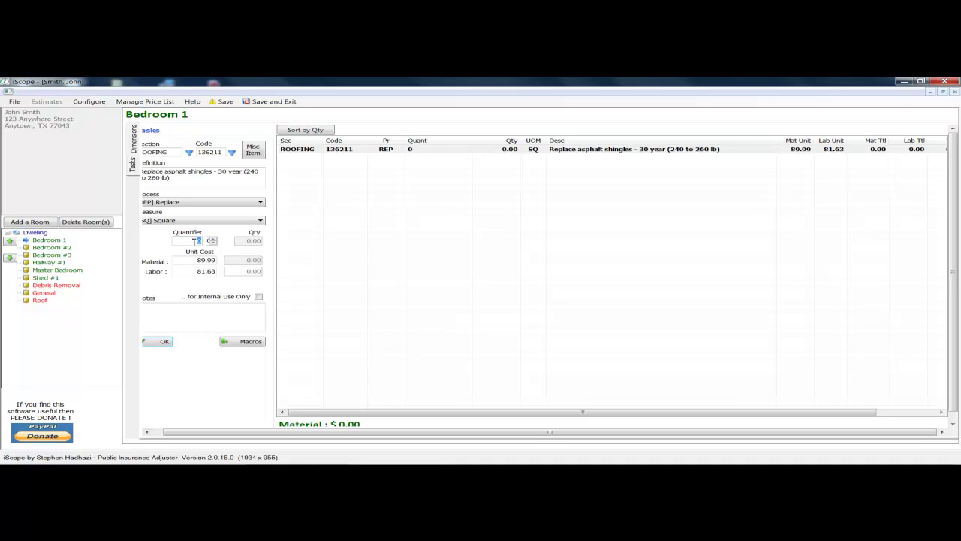
type("25")
left_click(165, 342)
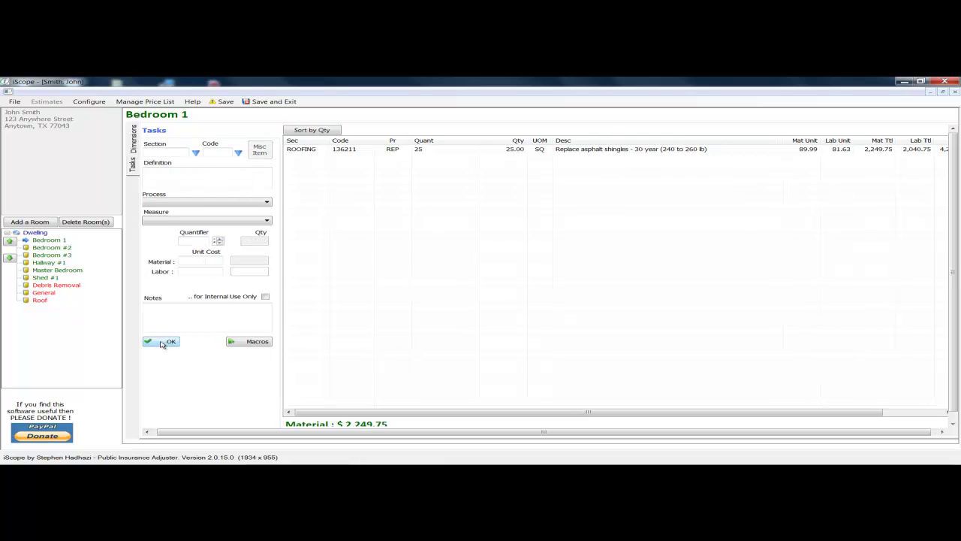
left_click_drag(600, 413, 675, 411)
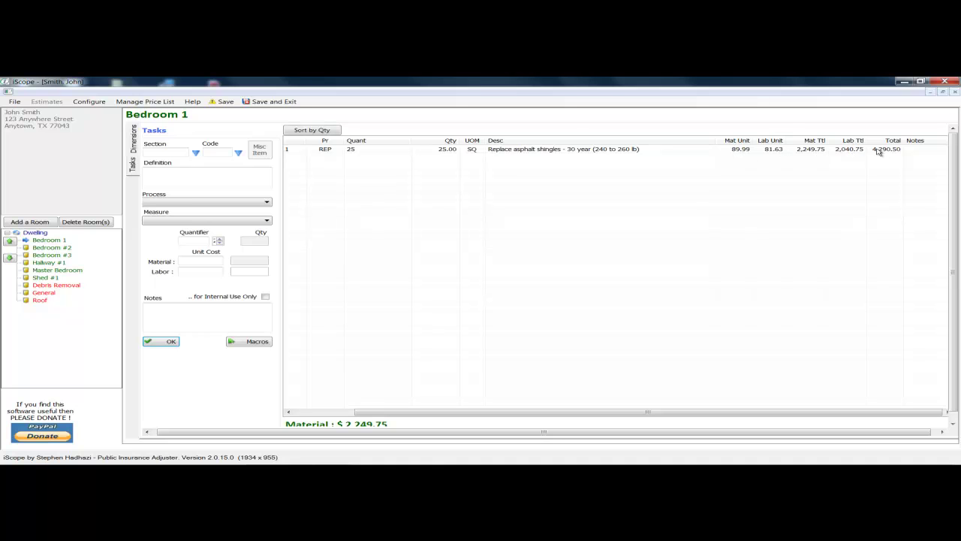
left_click_drag(565, 413, 507, 436)
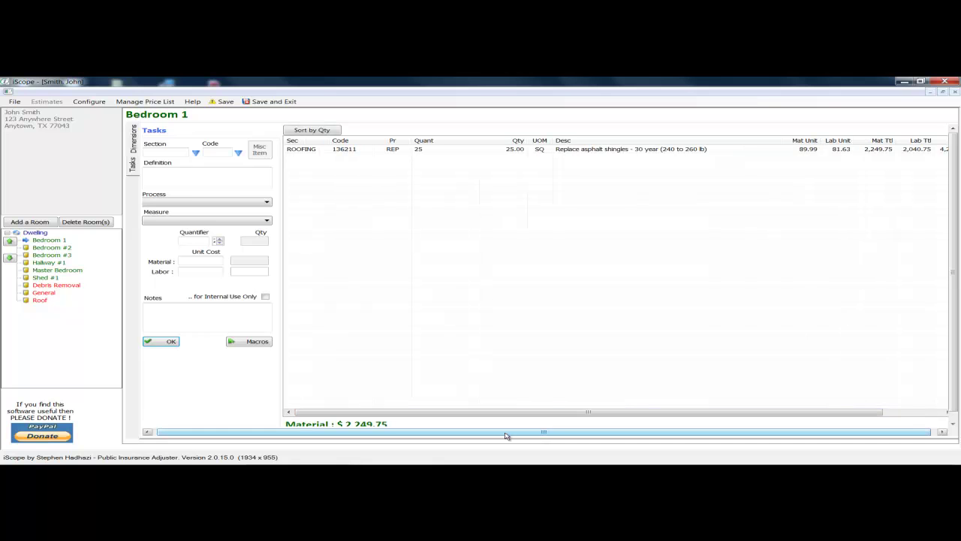
List the Roofing task codes for Bedroom 1, limited to the REM - Remove and REP - Replace process codes
left_click(196, 154)
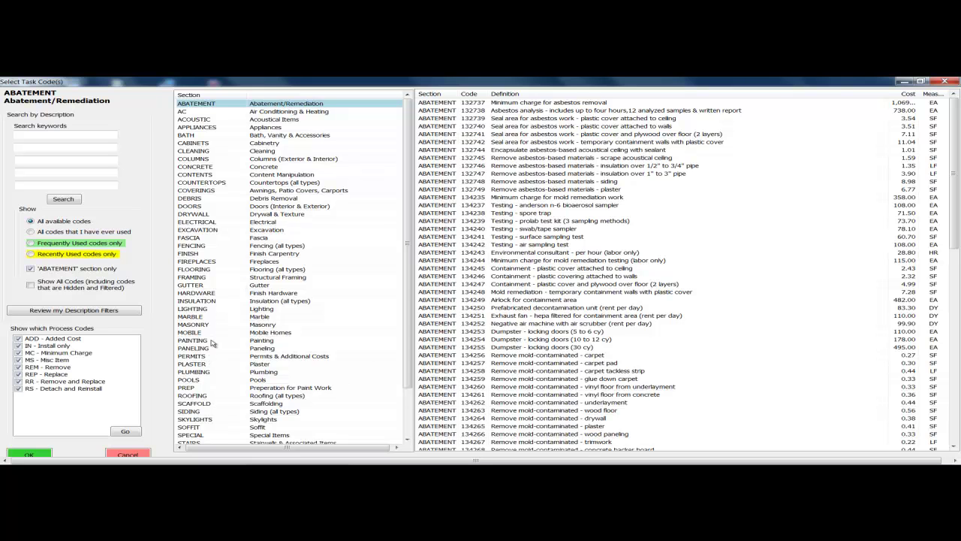
left_click(203, 397)
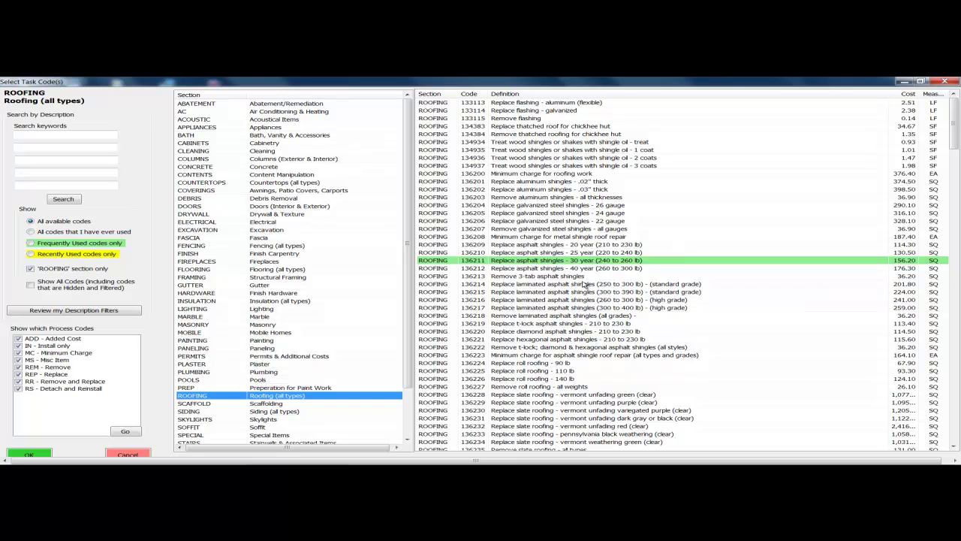
scroll(583, 284, "down", 2)
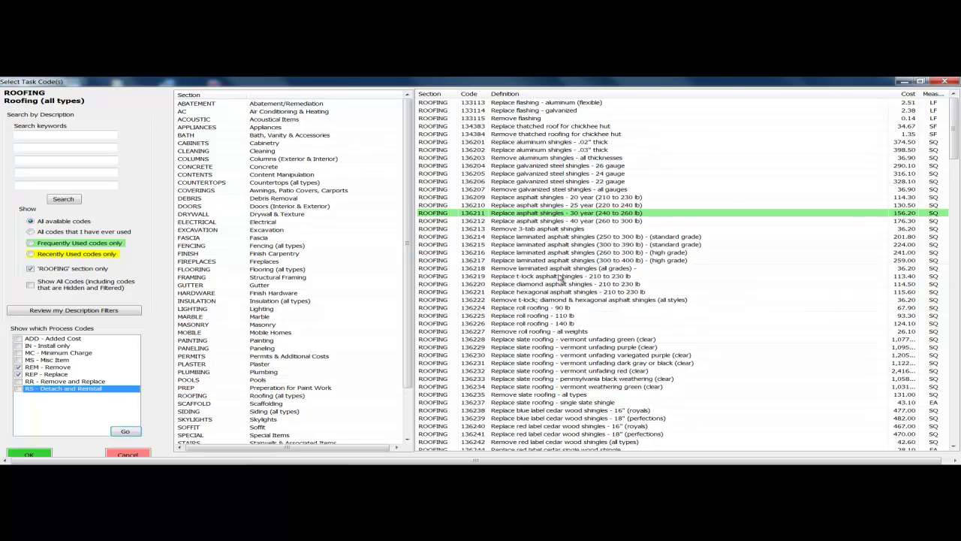
Add removal of laminated shingles and drip edge, plus replacement of 15 pound felt, drip edge, step flashing and turbine vent, to Bedroom 1's tasks
left_click(532, 270)
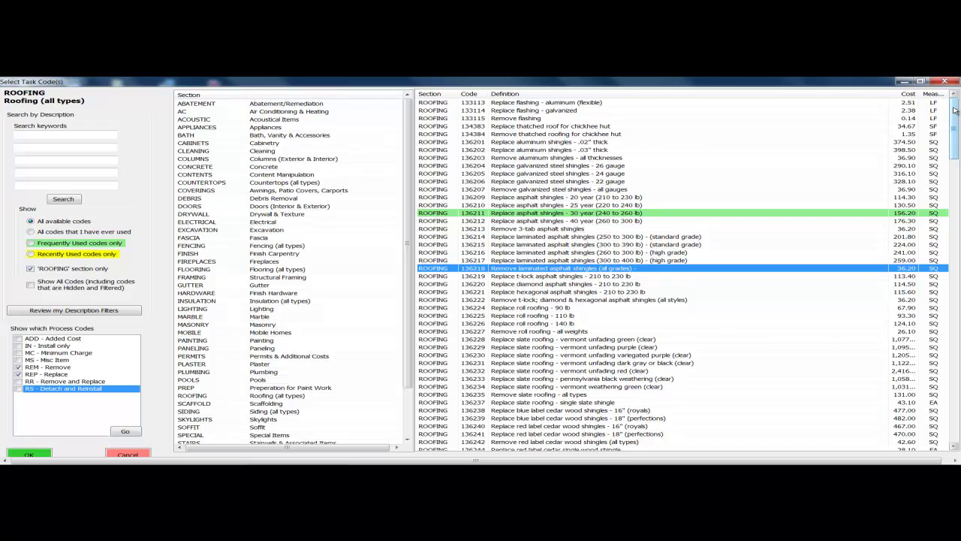
left_click_drag(954, 110, 953, 121)
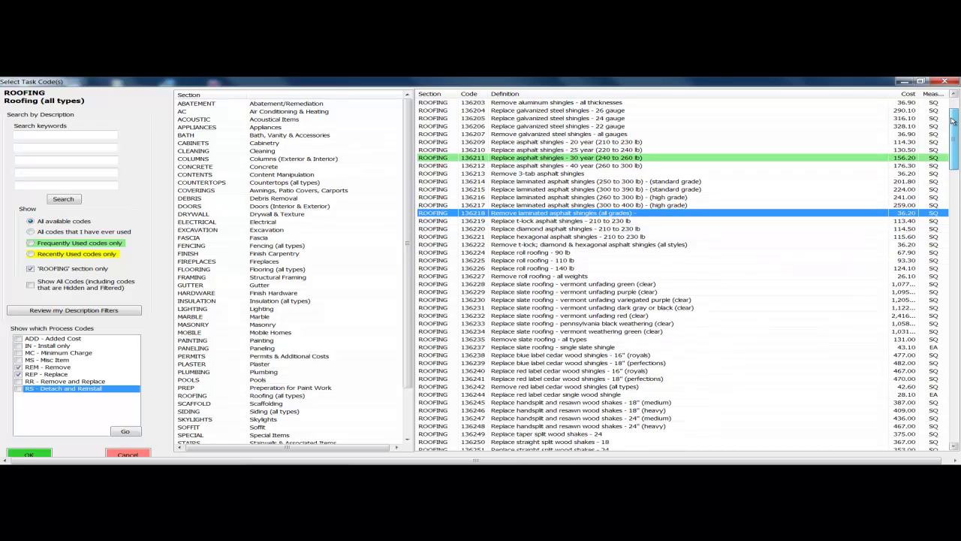
left_click_drag(952, 120, 959, 365)
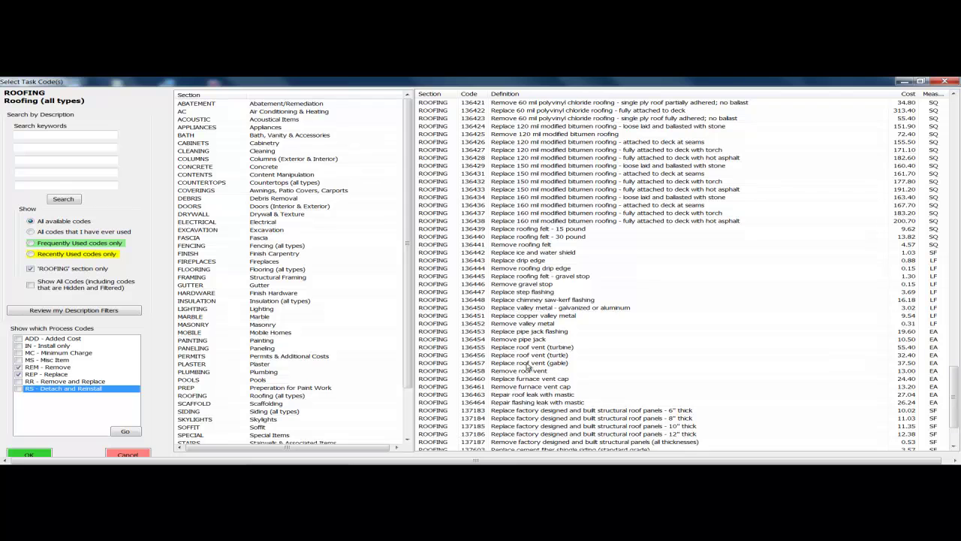
left_click(547, 229)
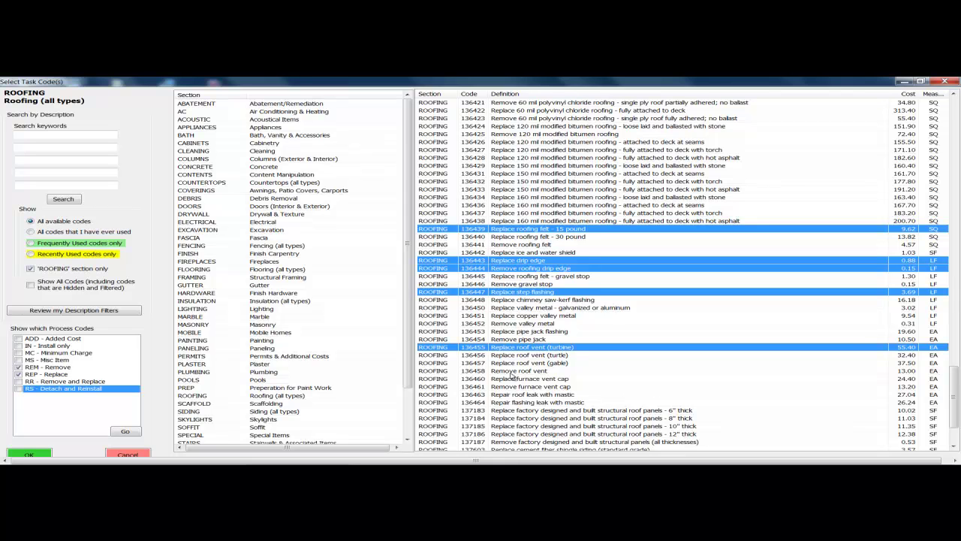
left_click(28, 455)
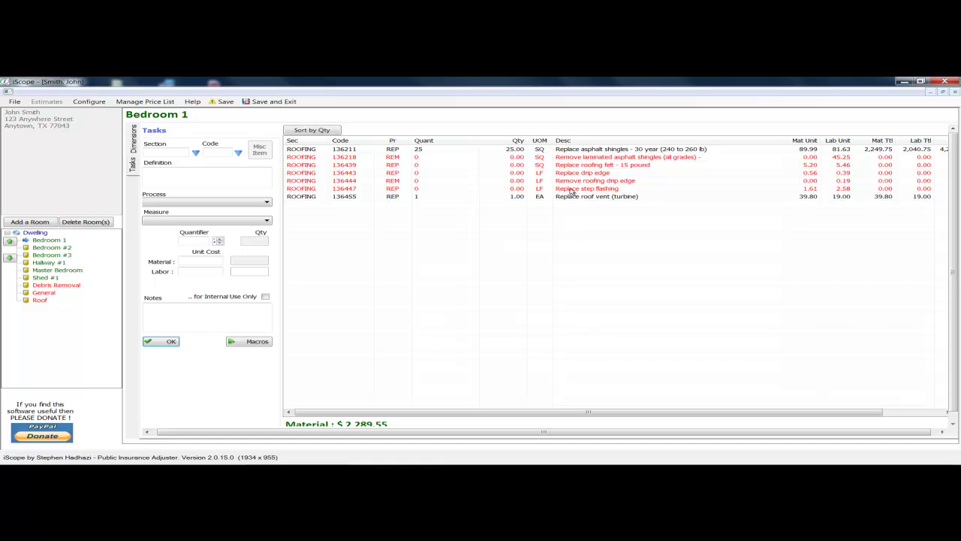
Move the Remove laminated asphalt shingles task above the shingle replacement task and set its quantifier to 25
scroll(577, 151, "right", 1)
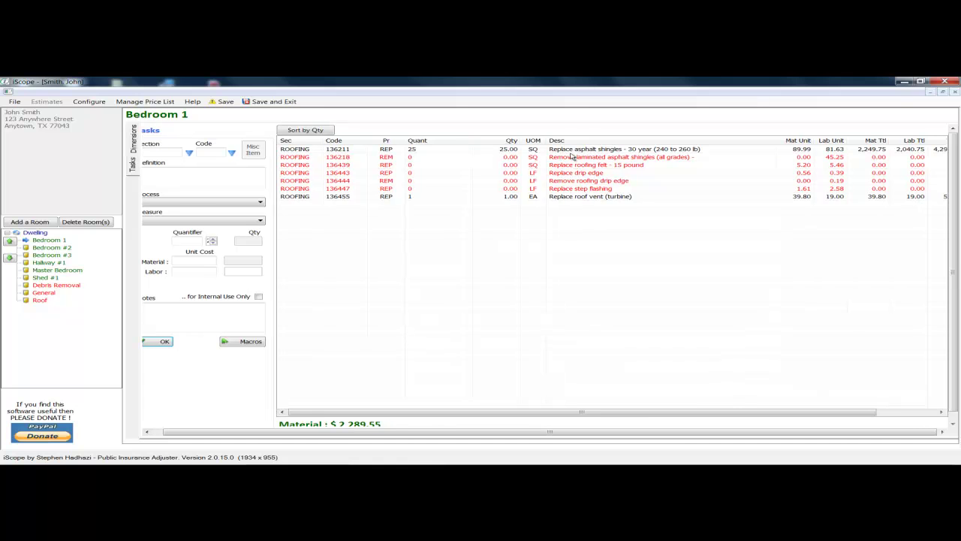
left_click(569, 159)
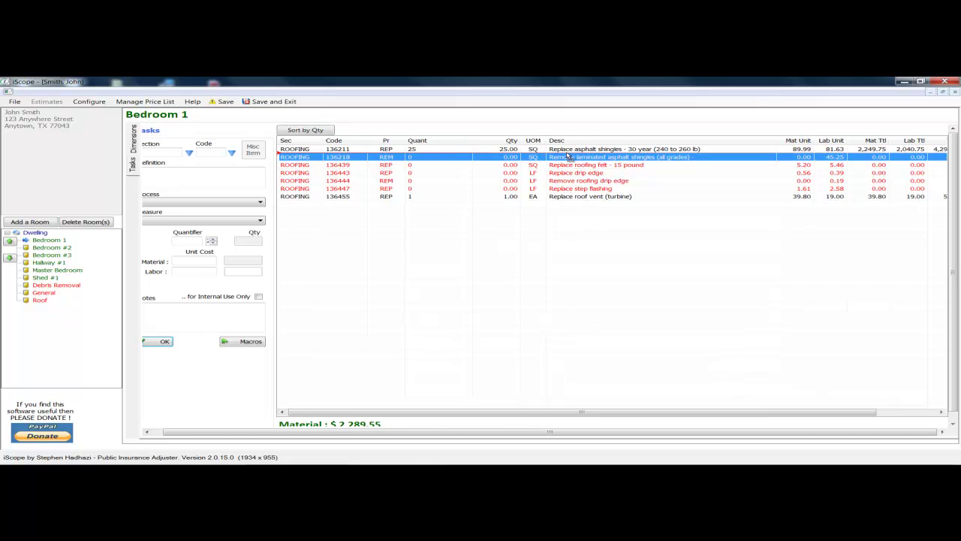
left_click_drag(569, 148, 540, 152)
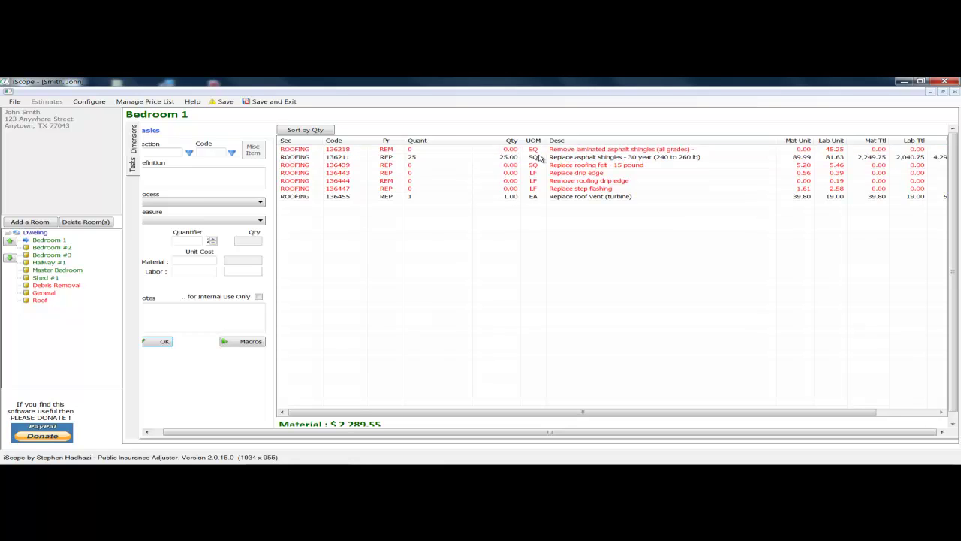
left_click(495, 150)
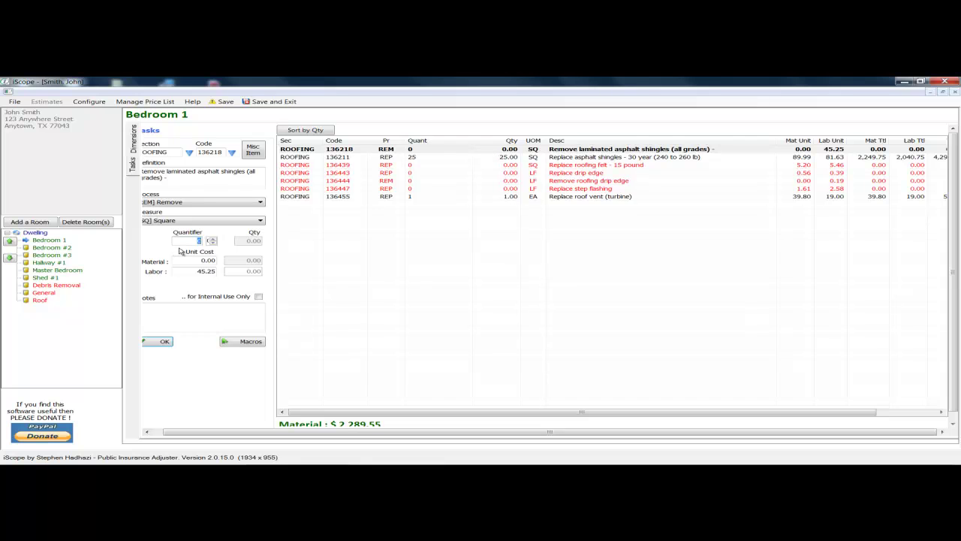
type("25")
left_click(158, 343)
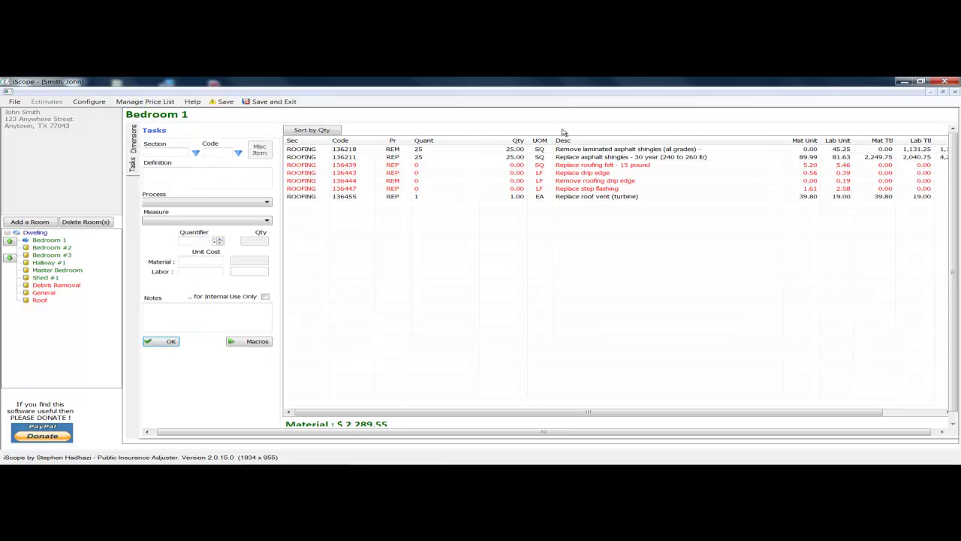
Move the Replace roofing felt - 15 pound task above the asphalt shingle replacement and set its quantifier to 25
left_click(553, 171)
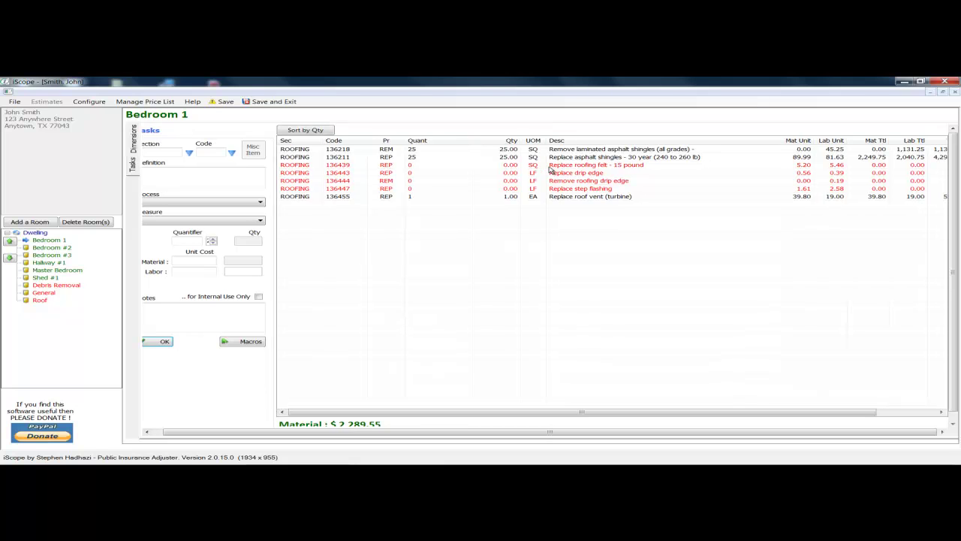
left_click_drag(552, 170, 552, 158)
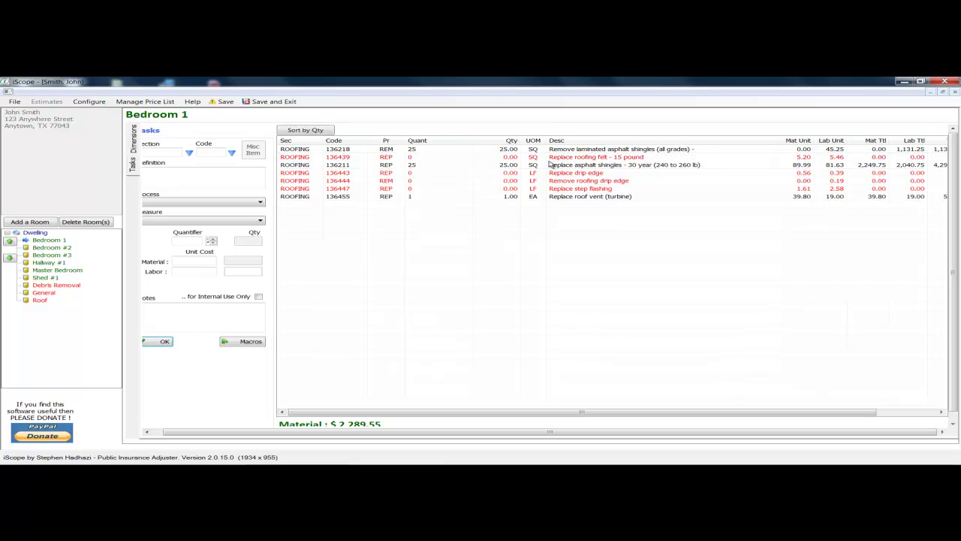
left_click(510, 160)
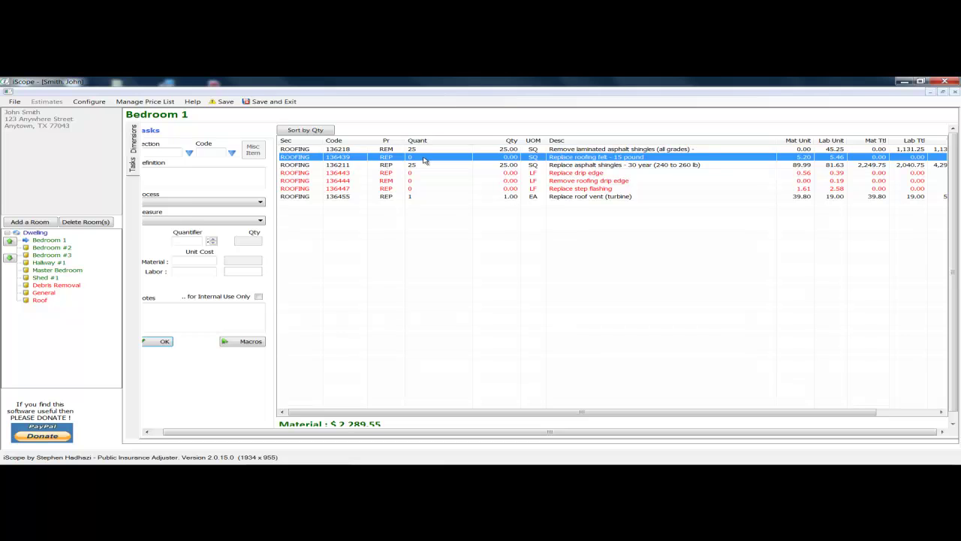
double_click(424, 158)
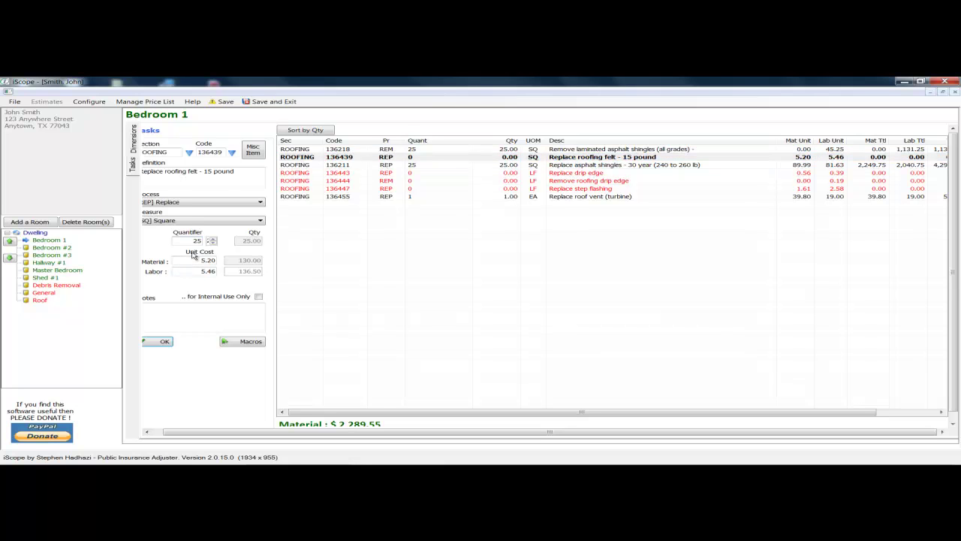
key("Return")
Set the quantifier of Bedroom 1's Replace drip edge task to 260
double_click(550, 173)
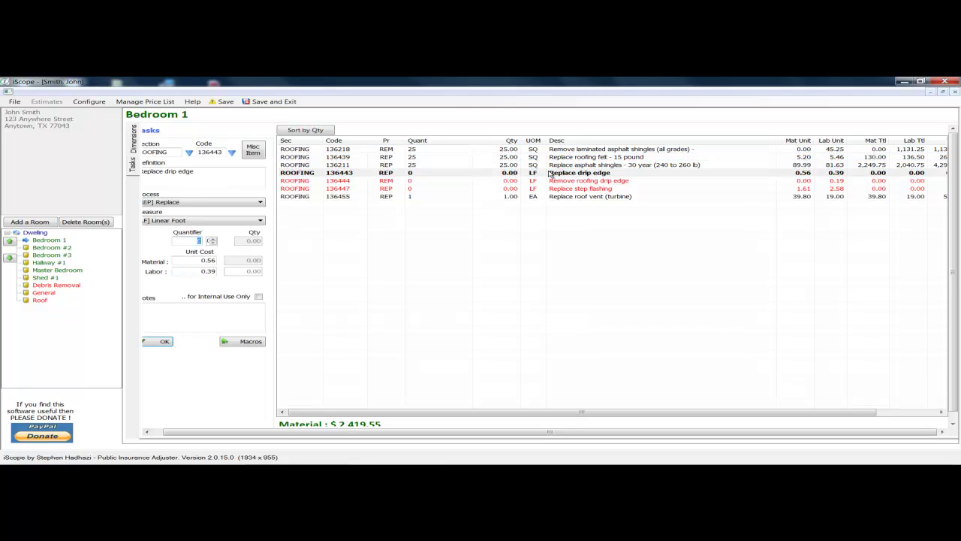
type("260")
key("Return")
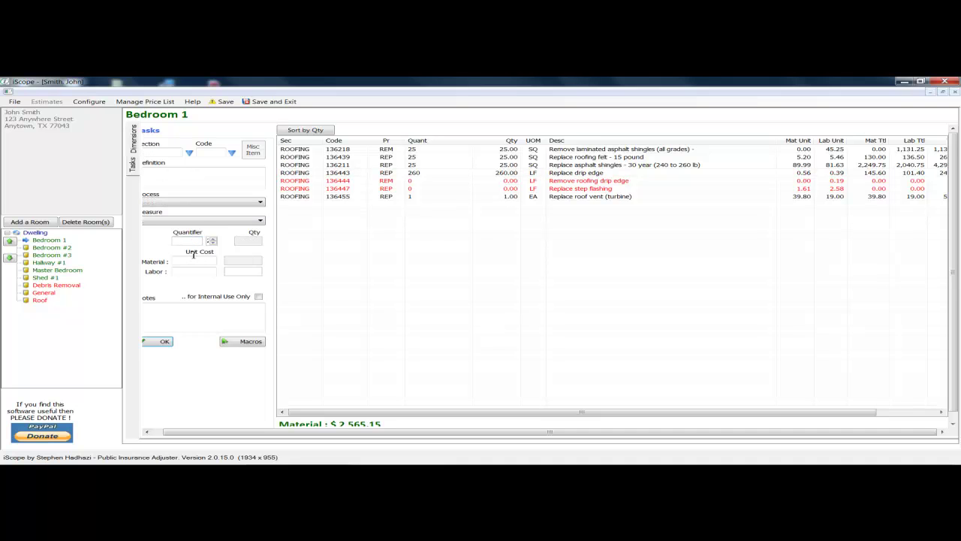
Move the Remove roofing drip edge task above the drip edge replacement and set its quantifier to 260
left_click(578, 182)
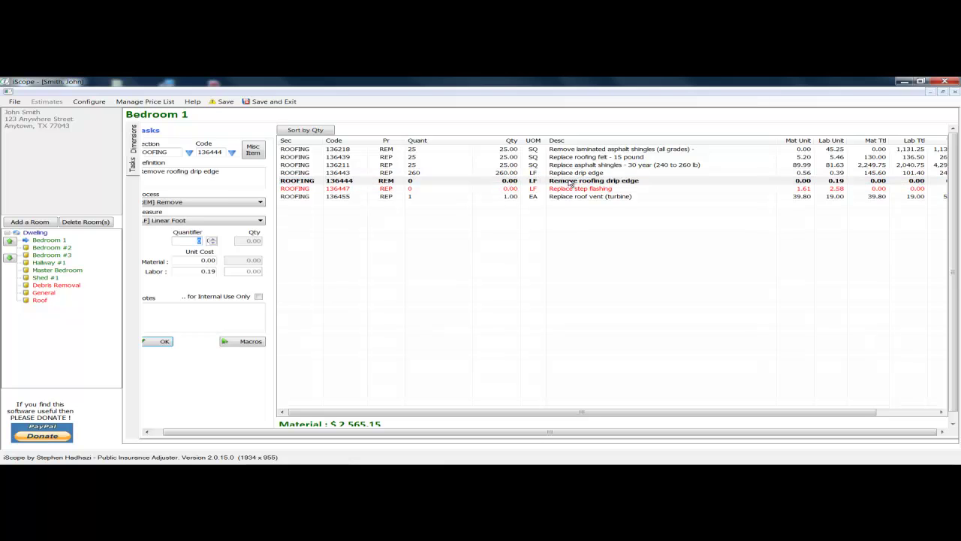
left_click_drag(570, 184, 569, 174)
left_click(568, 174)
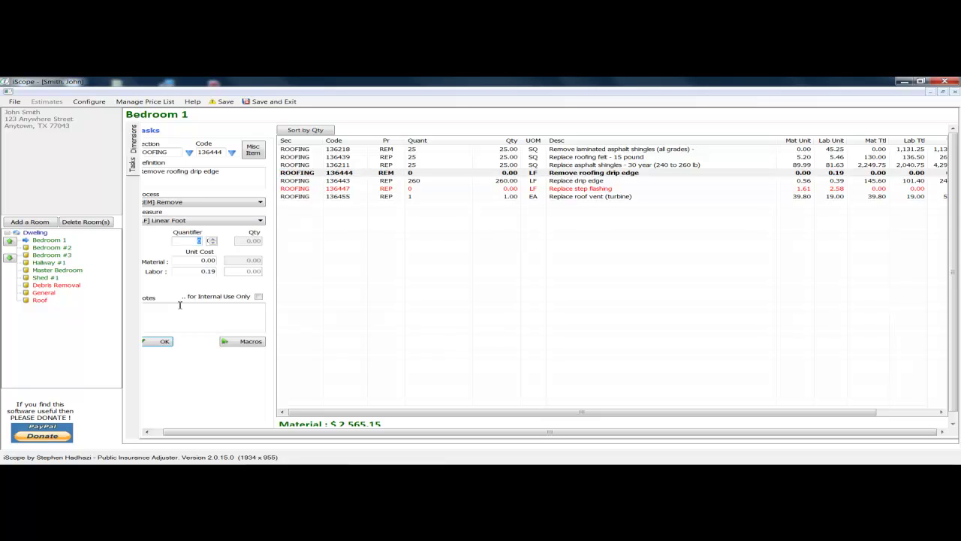
type("0")
key("Return")
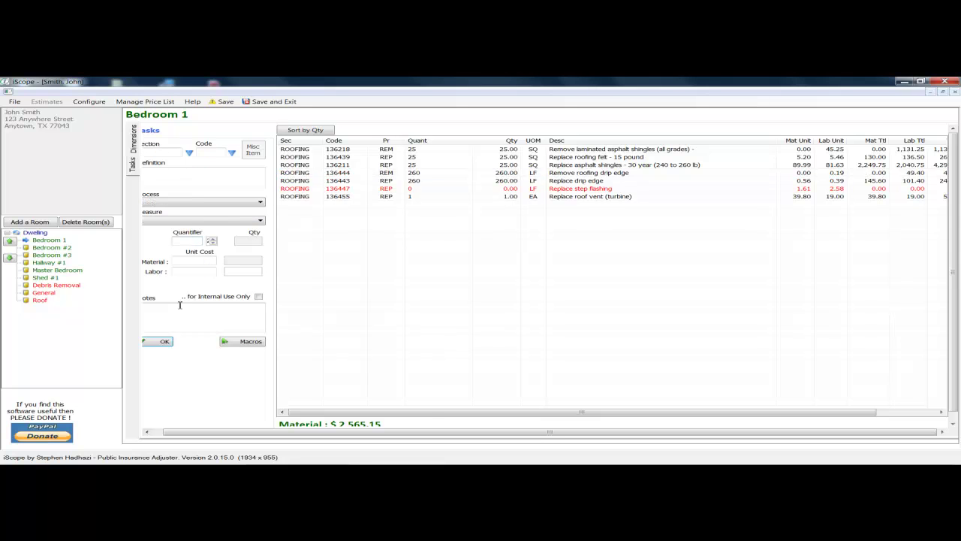
Set the quantifier to 30 for Replace step flashing and to 3 for Replace roof vent (turbine)
left_click(581, 190)
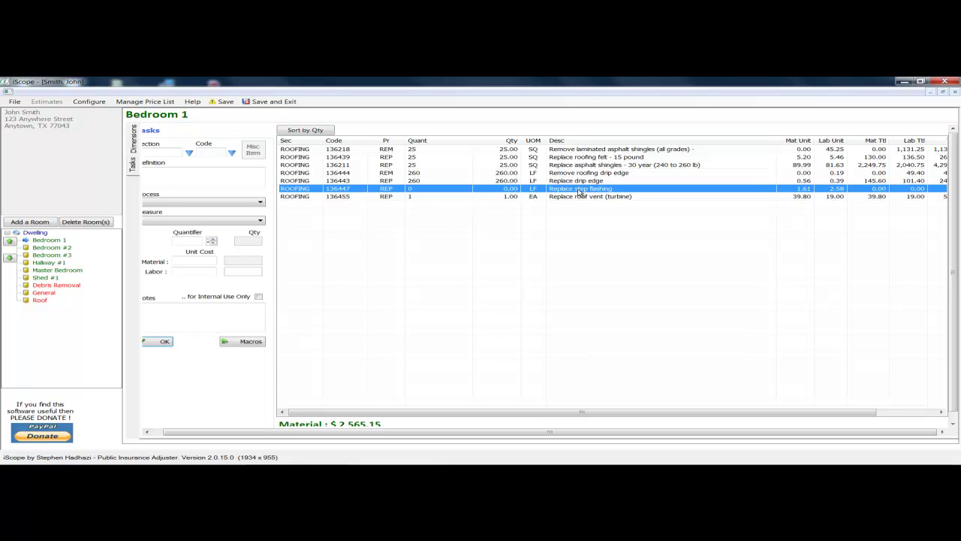
double_click(580, 190)
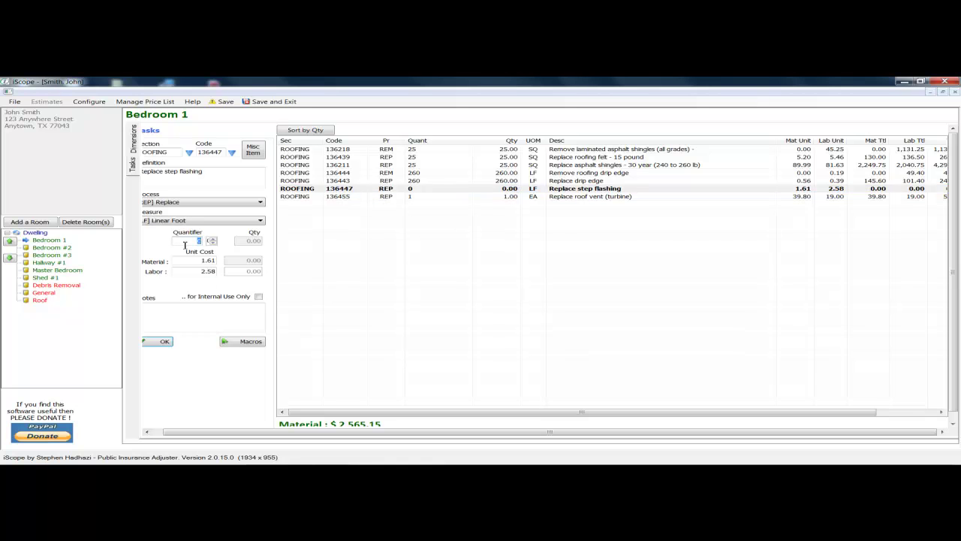
type("30")
key("Return")
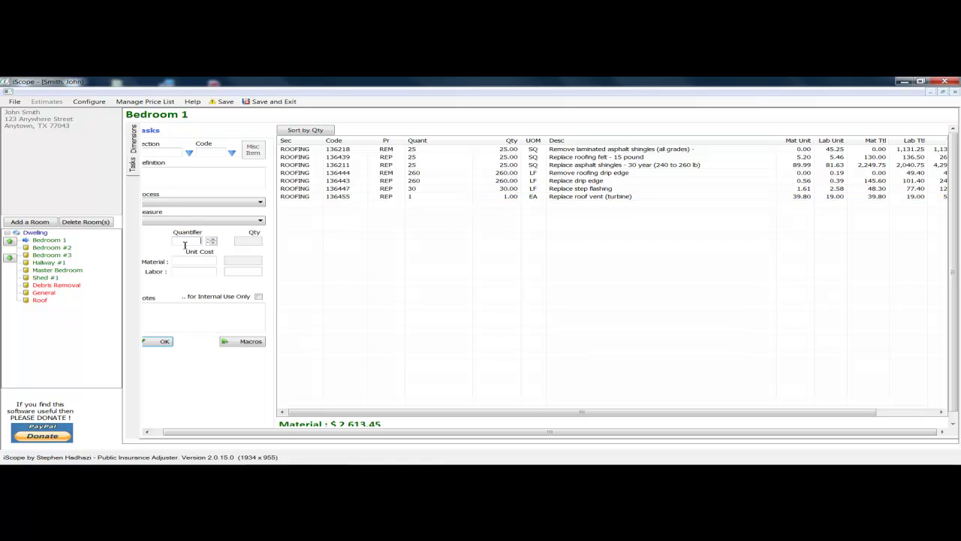
double_click(540, 197)
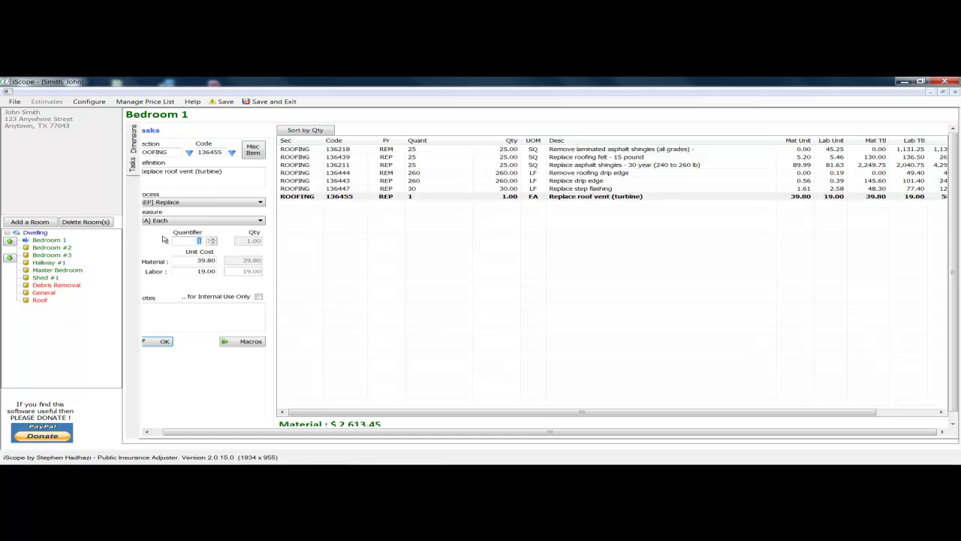
key("Return")
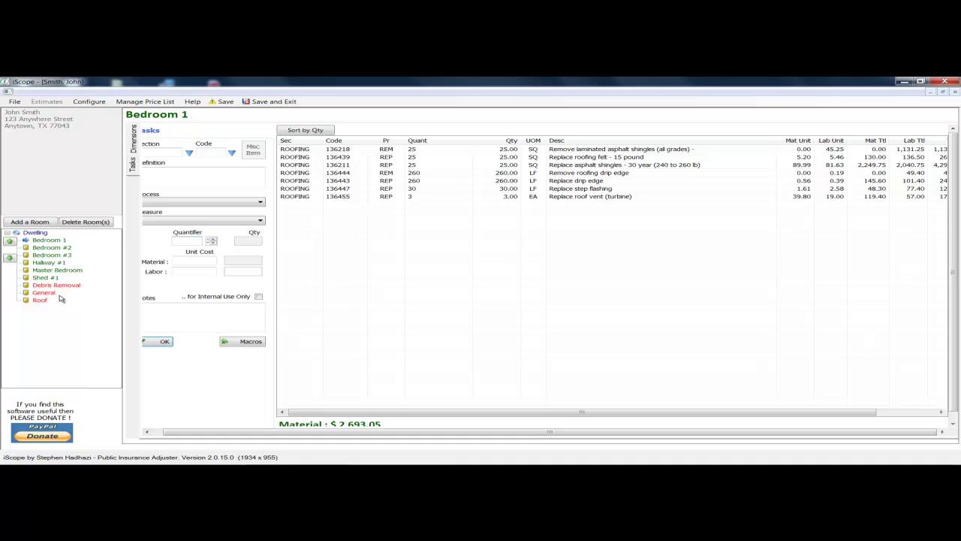
Copy all of Bedroom 1's roofing tasks to the Roof room and check them there
left_click(49, 240)
left_click(505, 166)
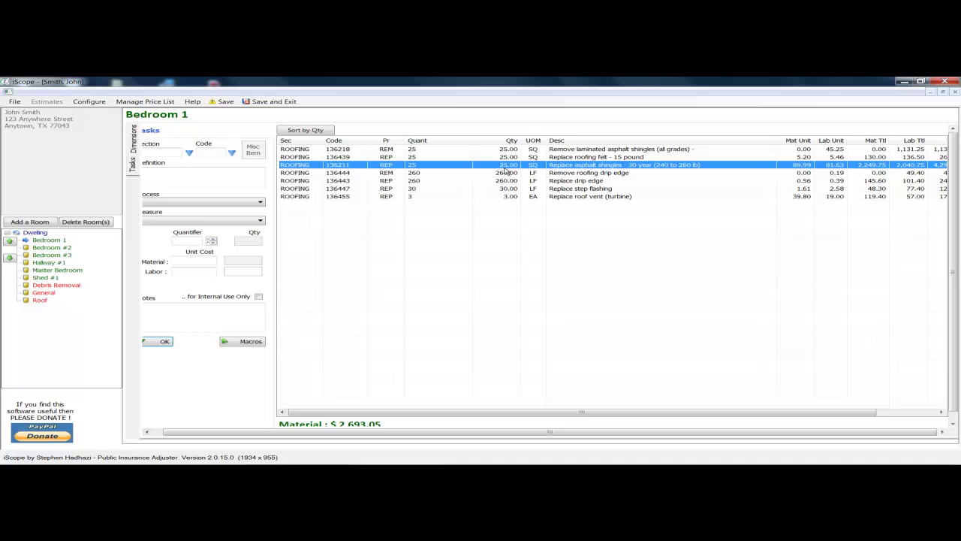
key("ctrl+a")
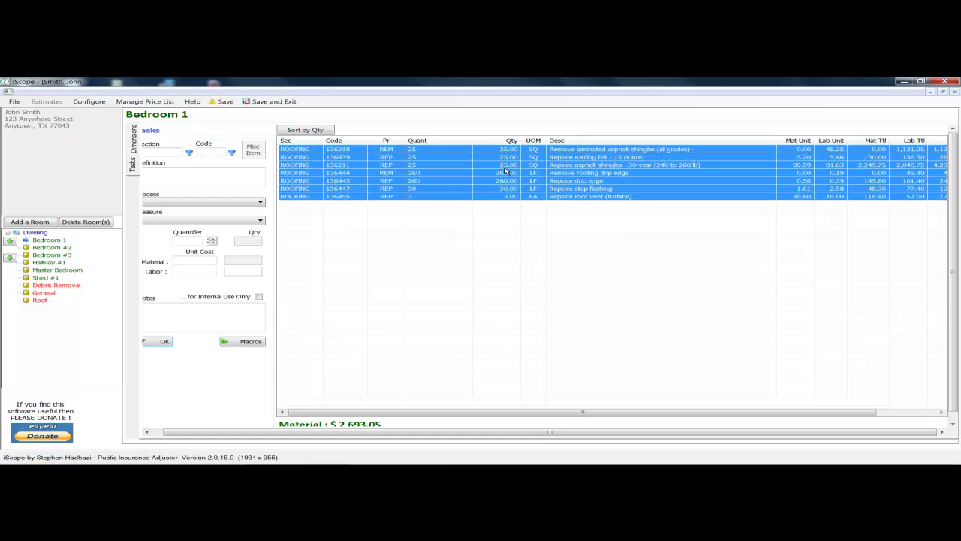
right_click(451, 175)
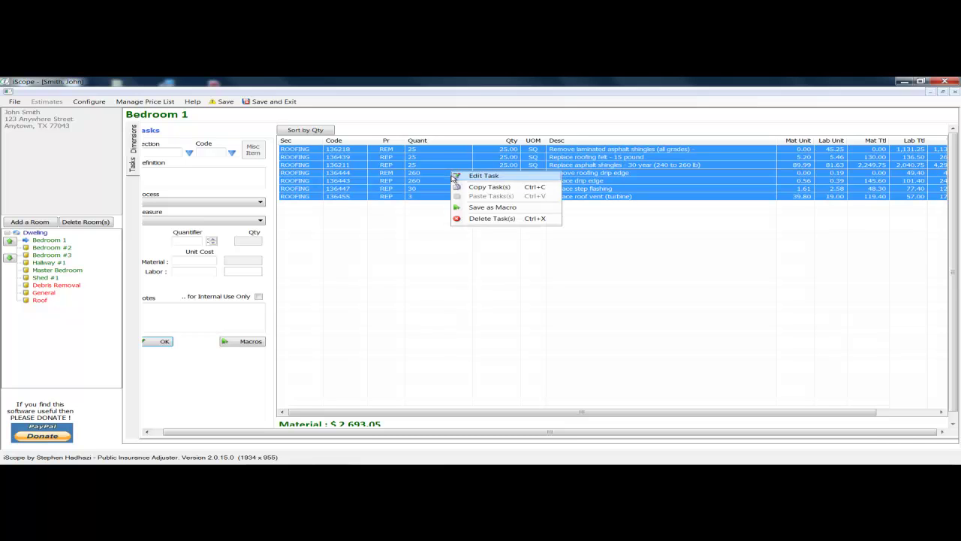
left_click(473, 187)
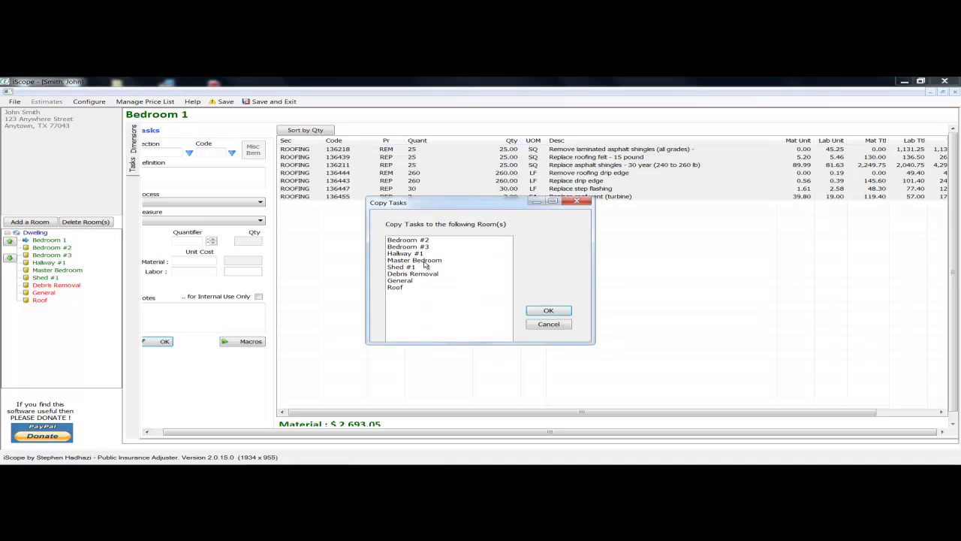
left_click(398, 289)
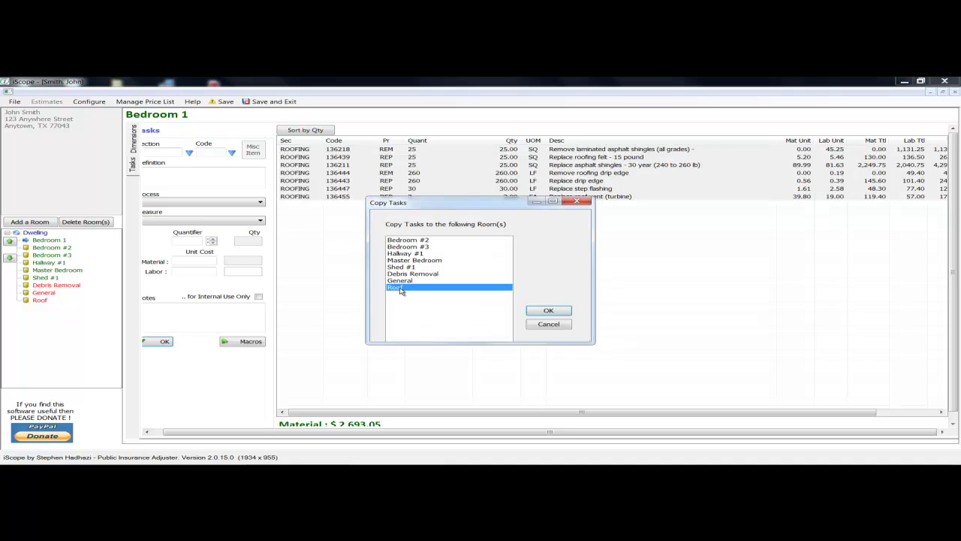
left_click(537, 310)
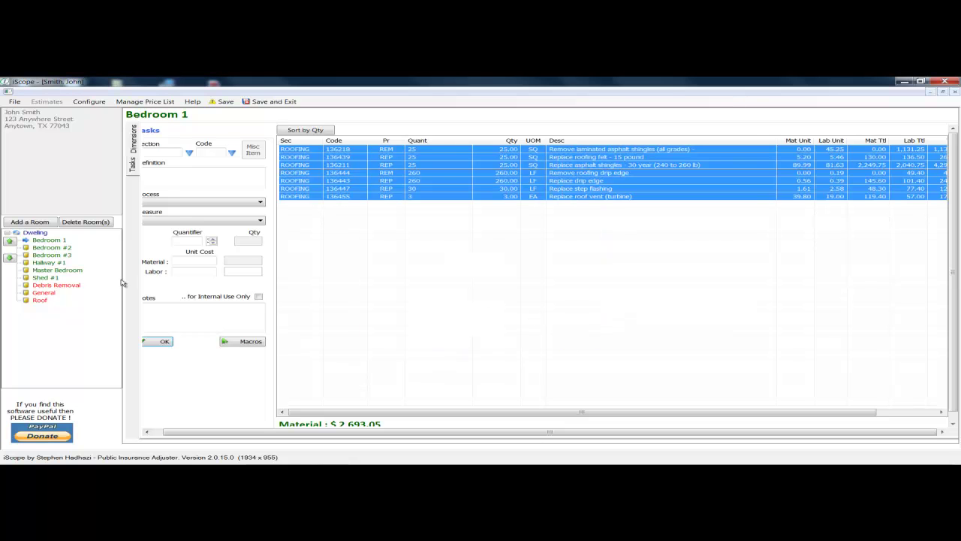
left_click(42, 299)
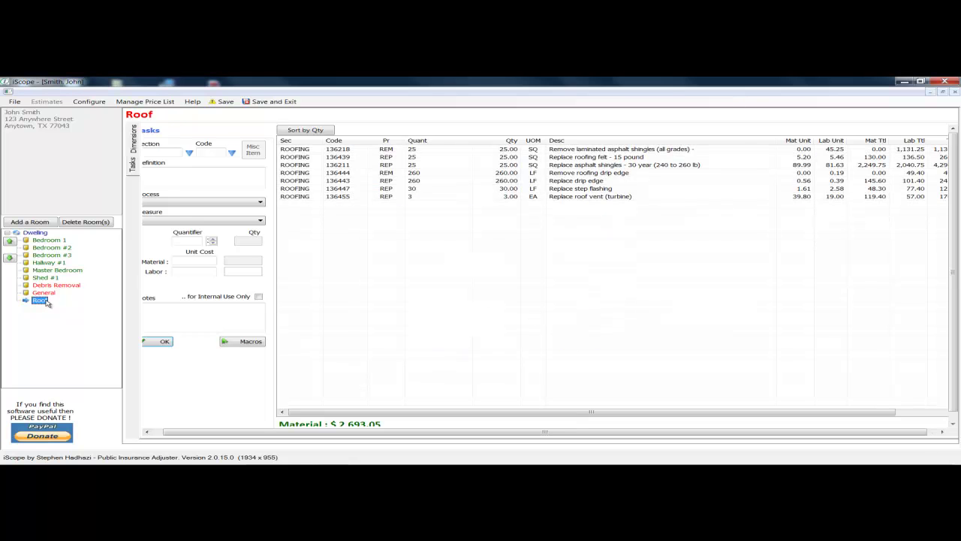
Delete all the roofing tasks from Bedroom 1, keeping the copies in the Roof room
left_click(54, 241)
left_click(484, 179)
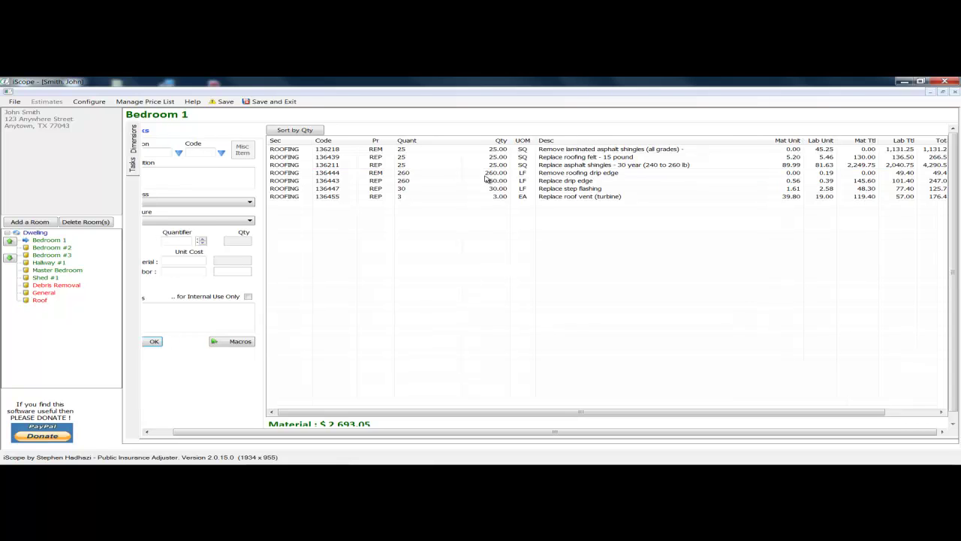
key("ctrl+a")
right_click(485, 179)
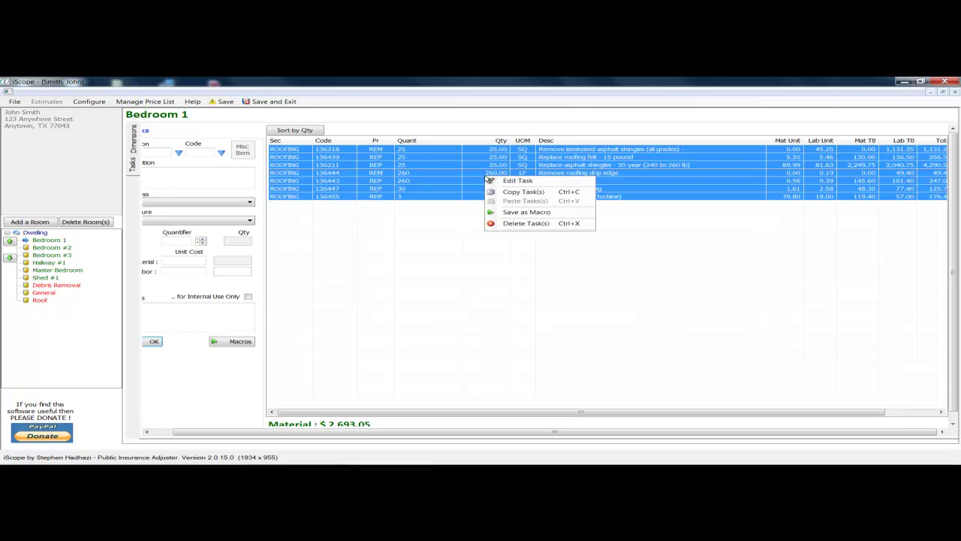
left_click(530, 227)
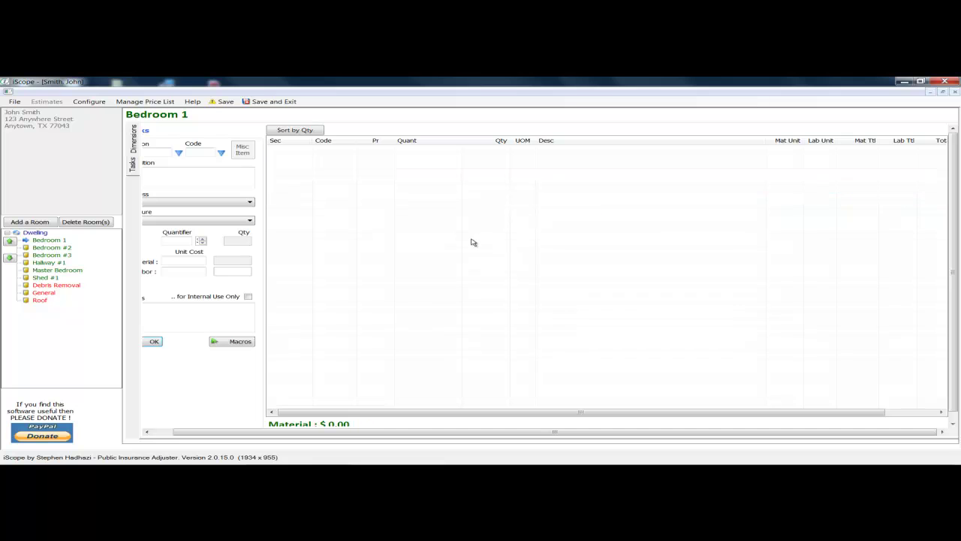
left_click(39, 299)
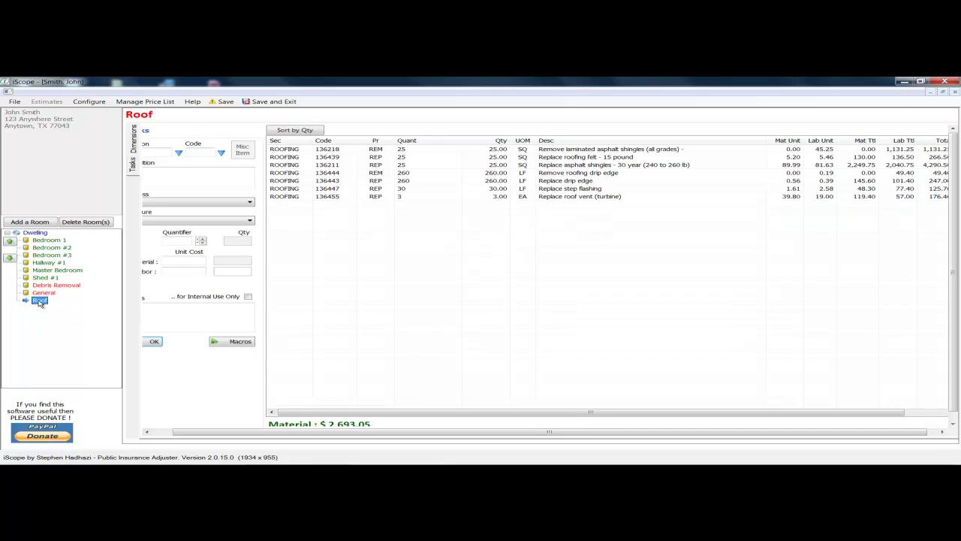
View the macros of the Room - Painted group from Bedroom 1 and leave the macro manager without changes
left_click(49, 240)
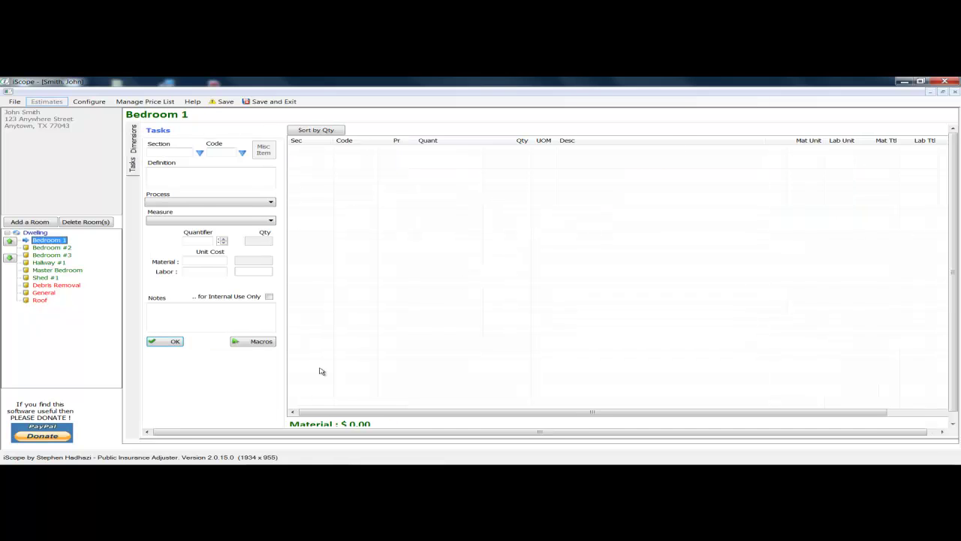
left_click(258, 343)
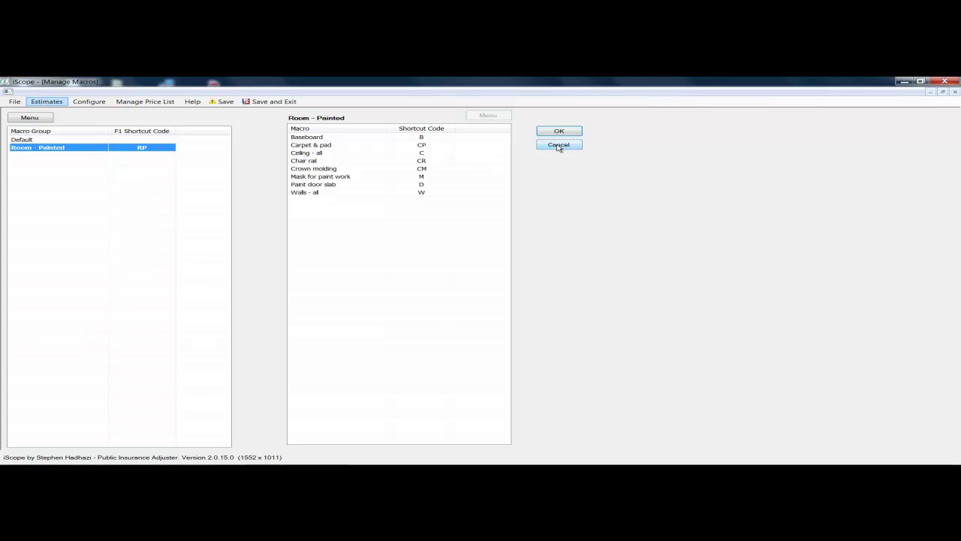
left_click(559, 145)
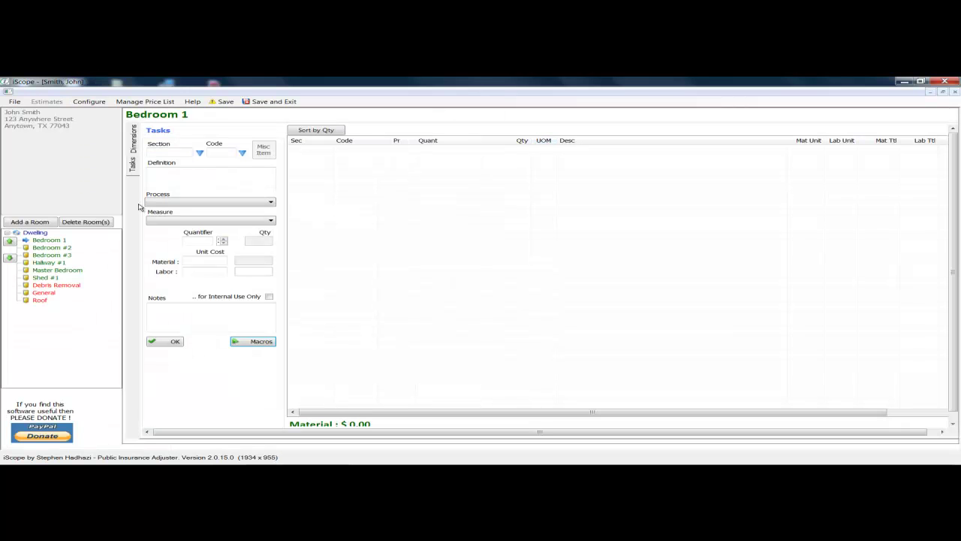
Apply the Room - Painted macros for carpet and pad, baseboard, walls, ceiling, chair rail, crown molding and door slab to Bedroom 1
key("ctrl+m")
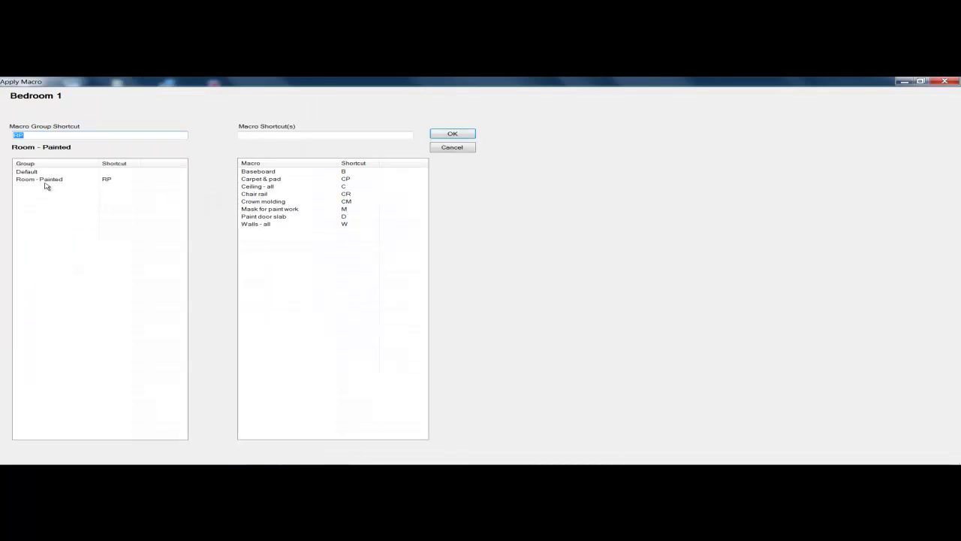
left_click(286, 172)
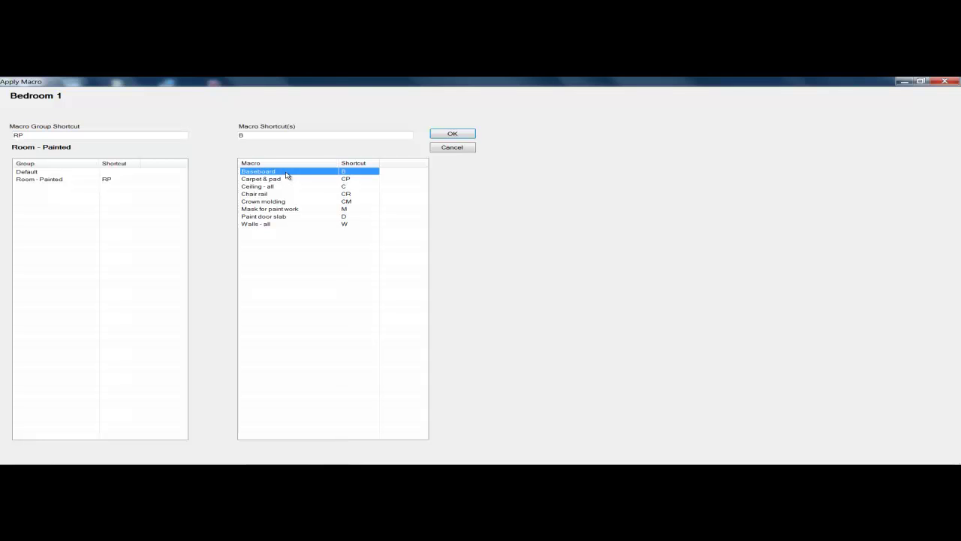
left_click(267, 136)
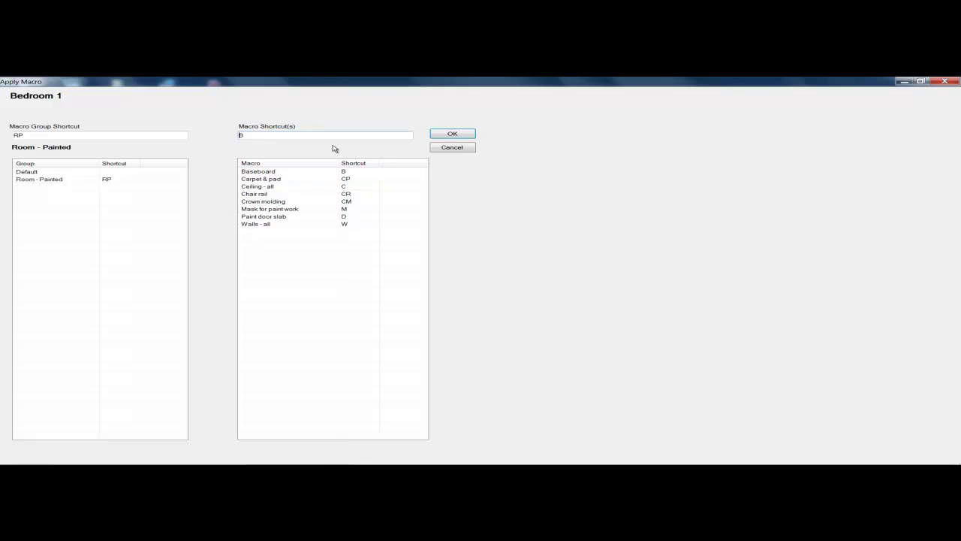
left_click(288, 181)
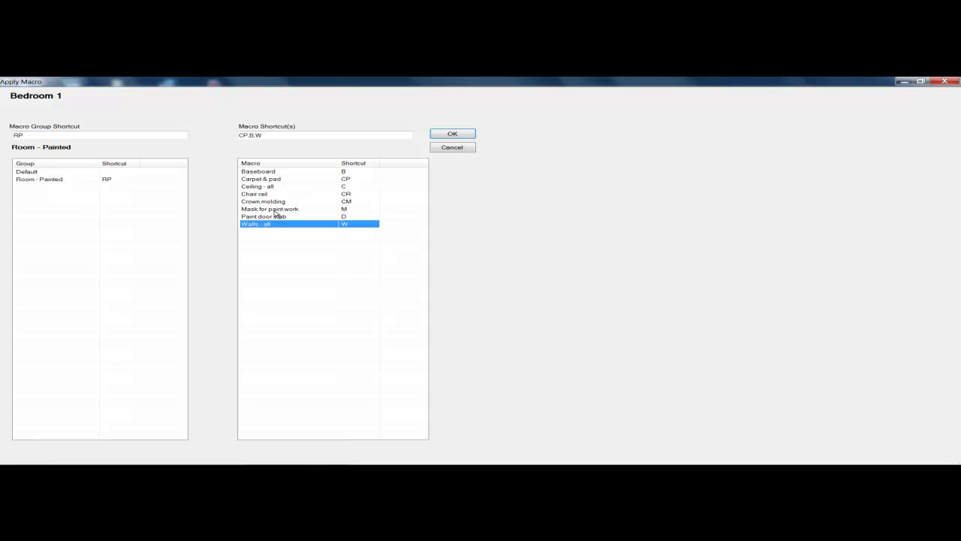
left_click(275, 187)
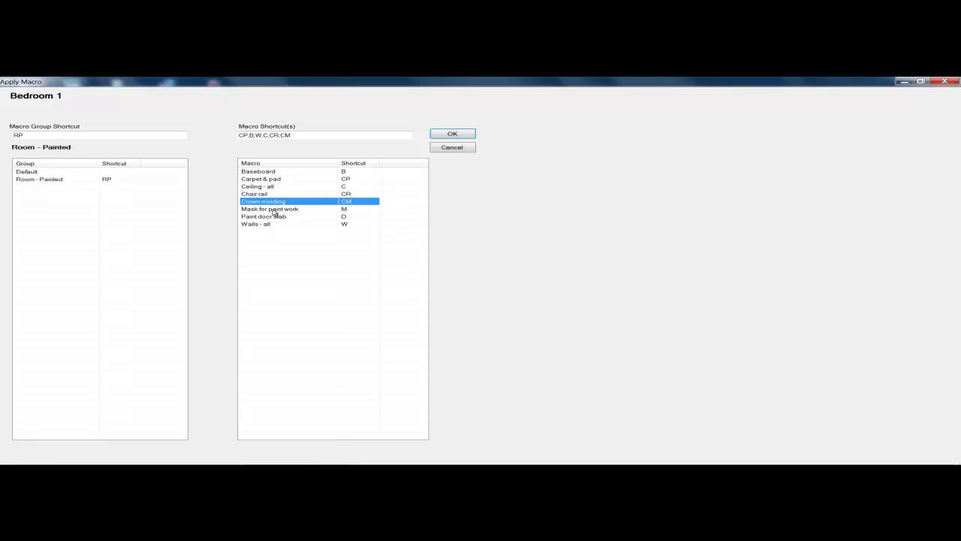
left_click(275, 217)
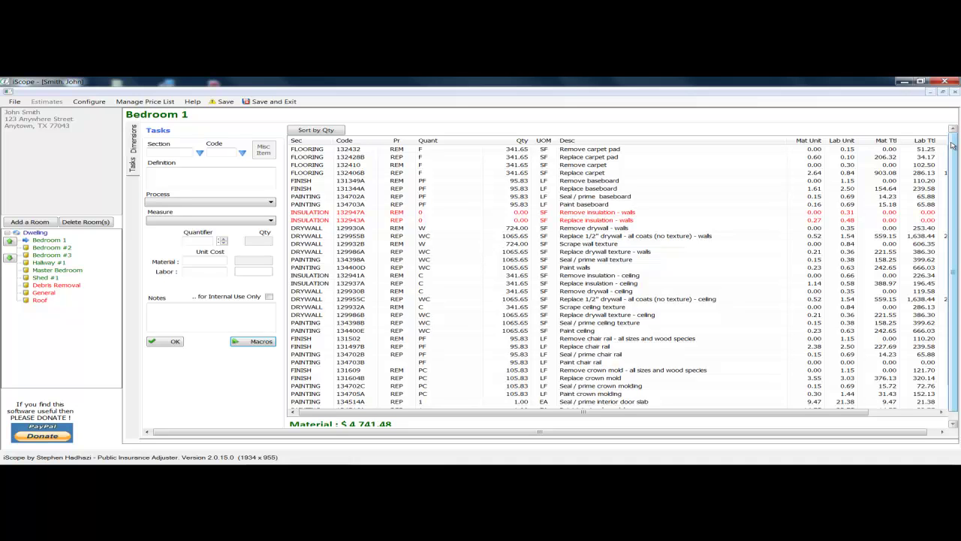
Set the quantifier of Bedroom 1's Remove insulation - walls task to 100
scroll(952, 145, "down", 1)
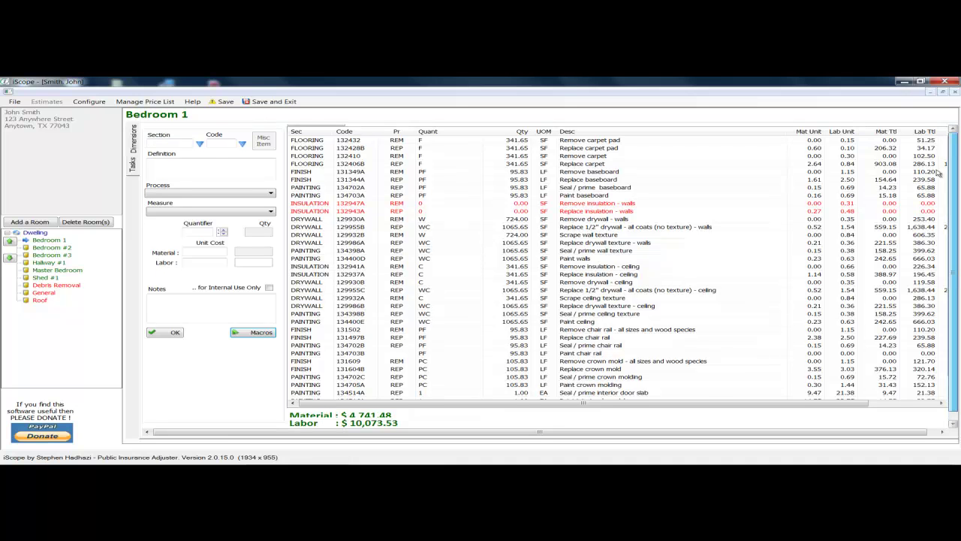
scroll(938, 173, "up", 1)
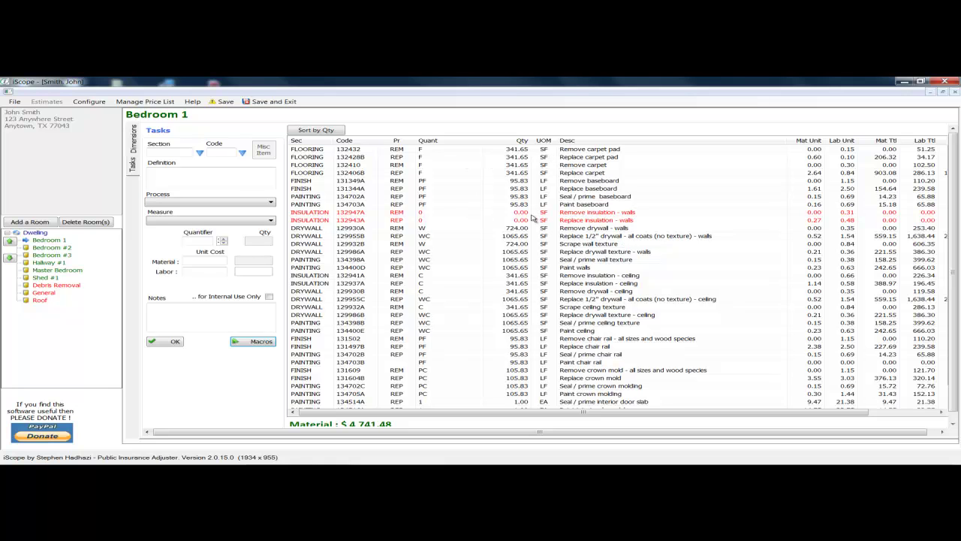
left_click(430, 157)
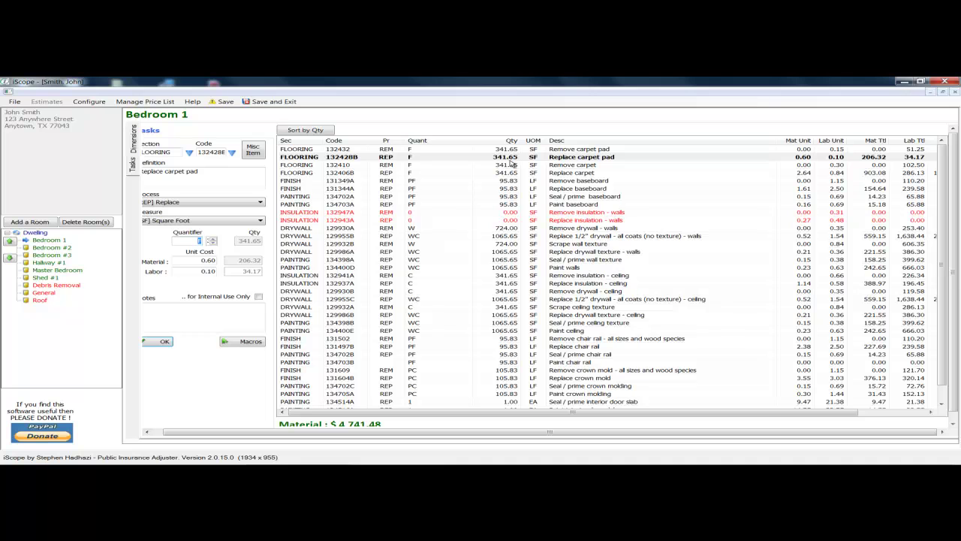
left_click(496, 214)
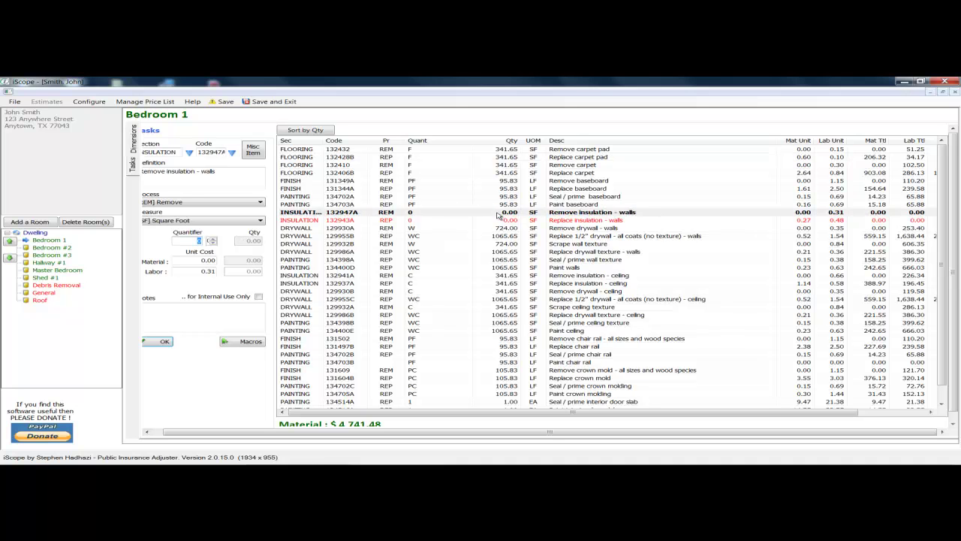
left_click(497, 213)
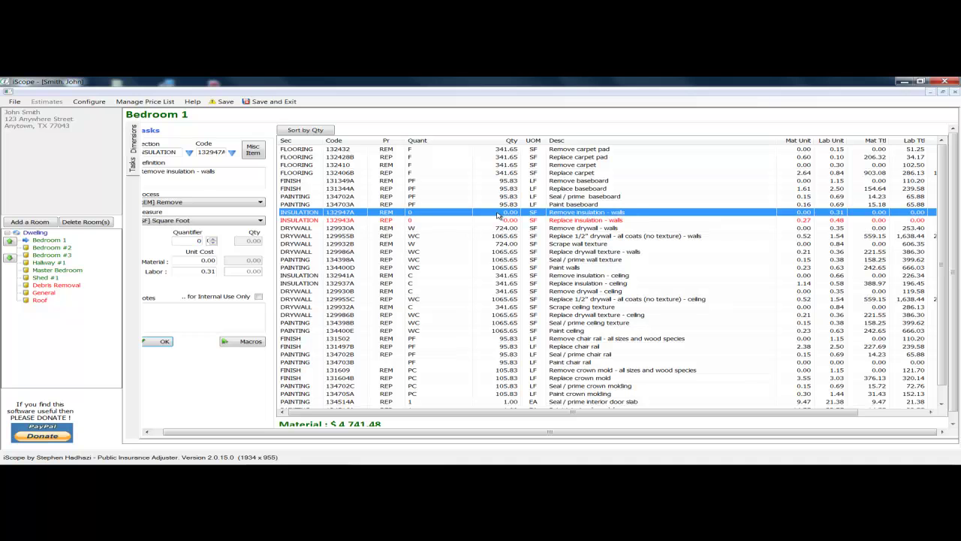
double_click(449, 215)
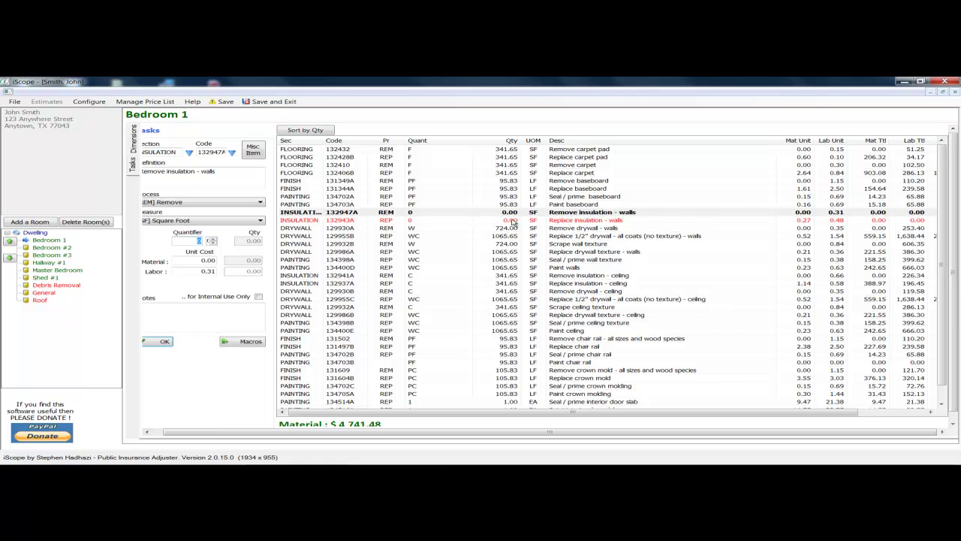
type("100")
key("Return")
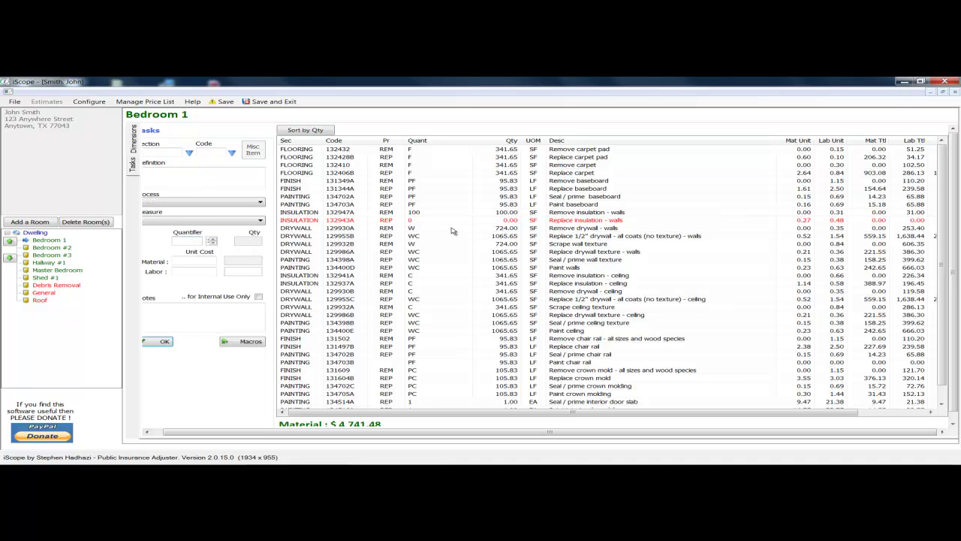
Set the quantifier of Bedroom 1's Replace insulation - walls task to 100
double_click(505, 219)
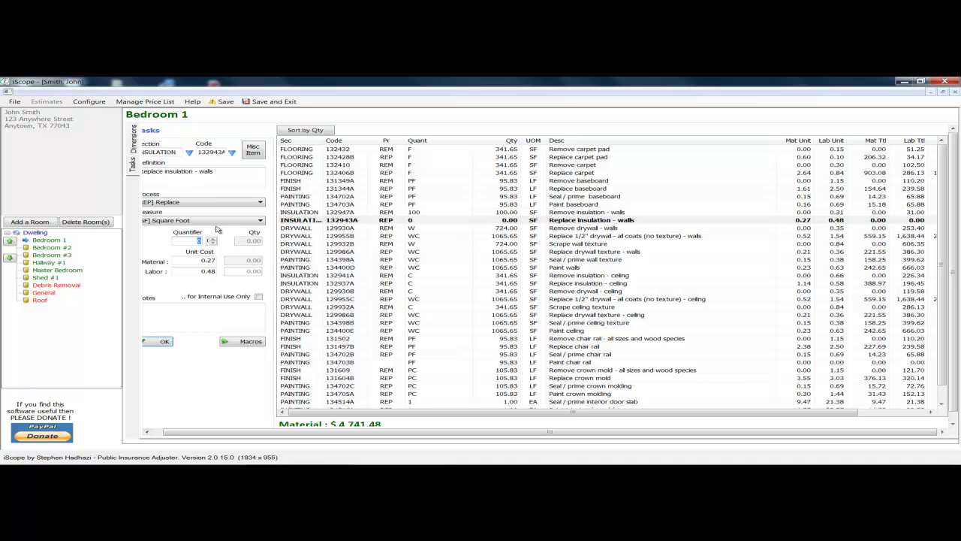
type("100")
left_click(165, 342)
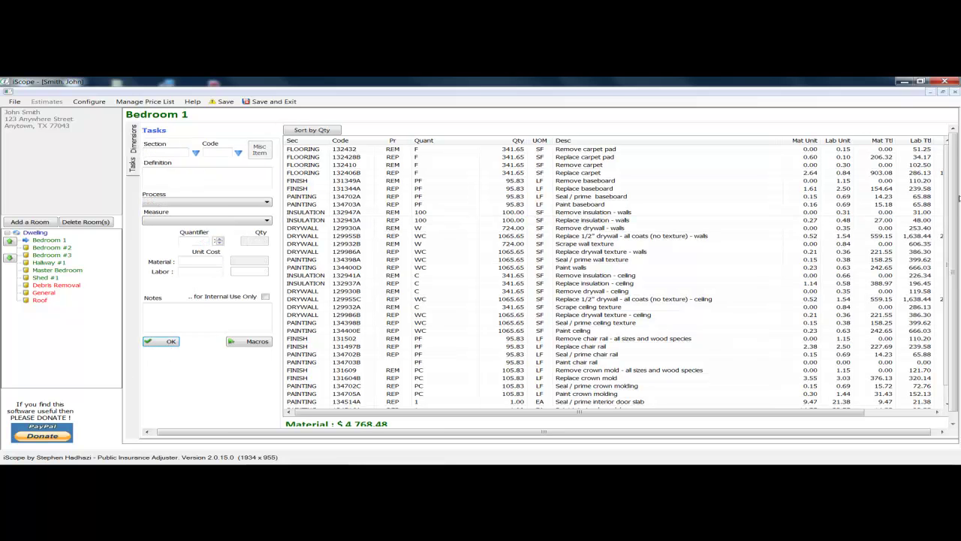
Print the estimate to PDF, saving the changes before printing
scroll(955, 291, "down", 1)
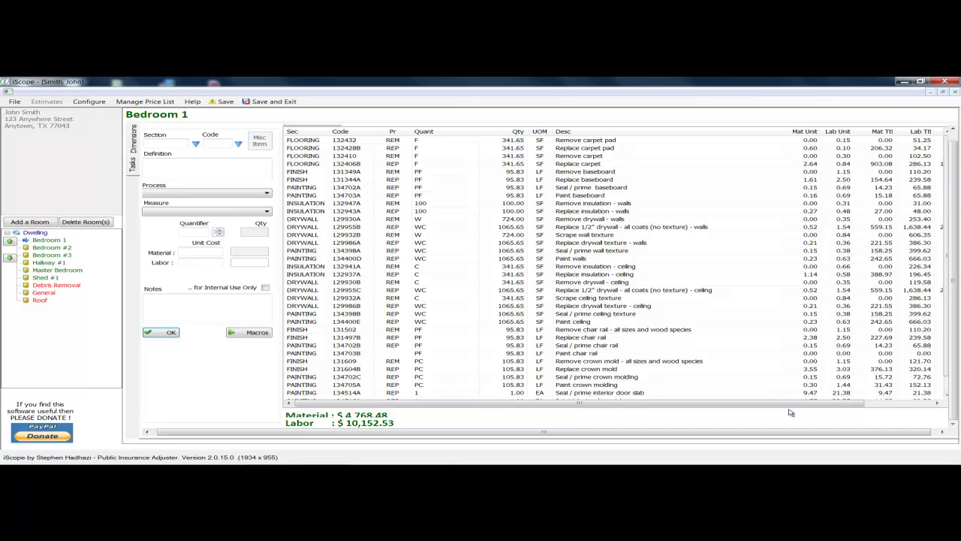
scroll(790, 412, "left", 1)
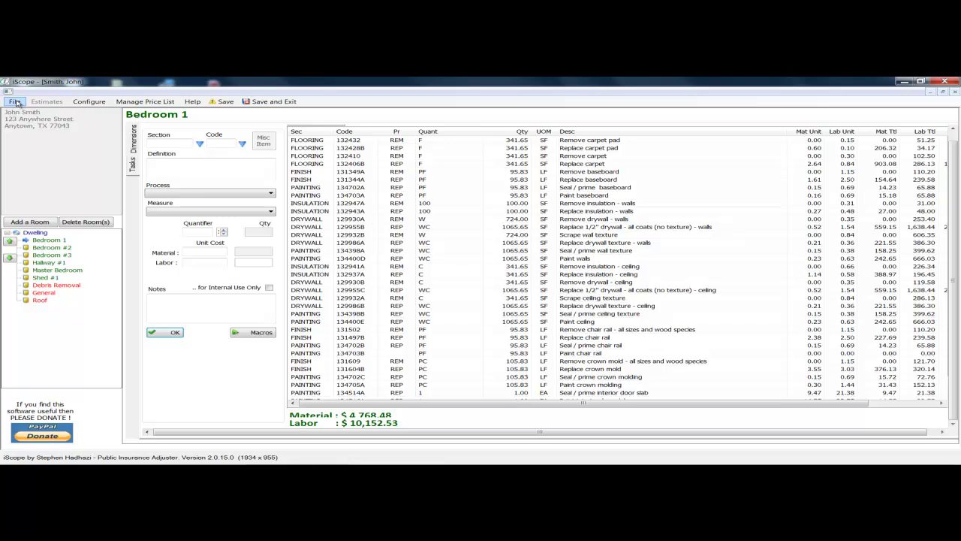
left_click(15, 102)
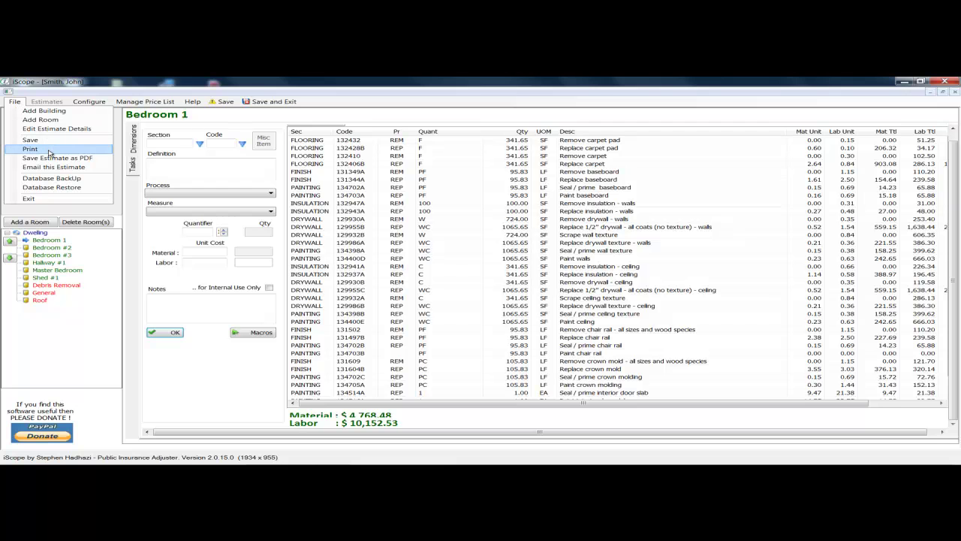
left_click(50, 150)
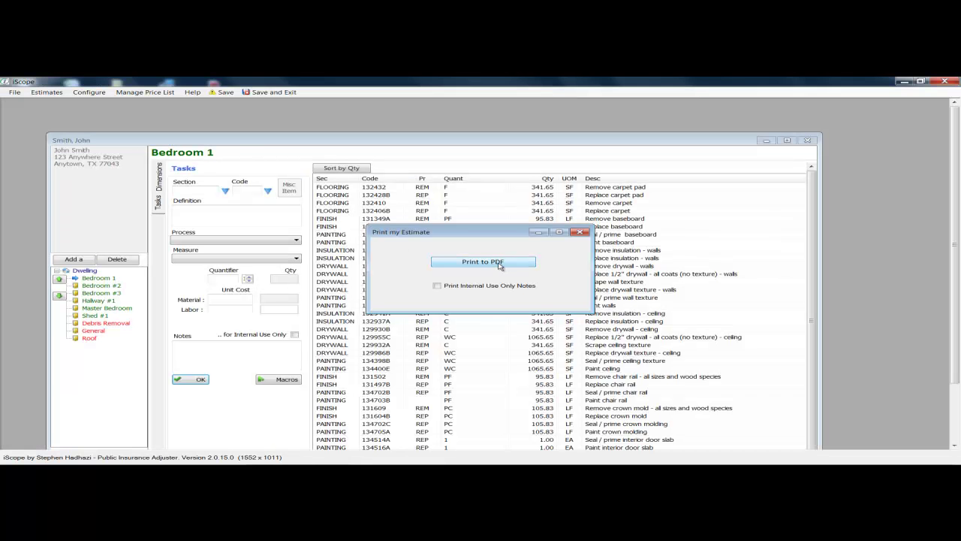
left_click(500, 263)
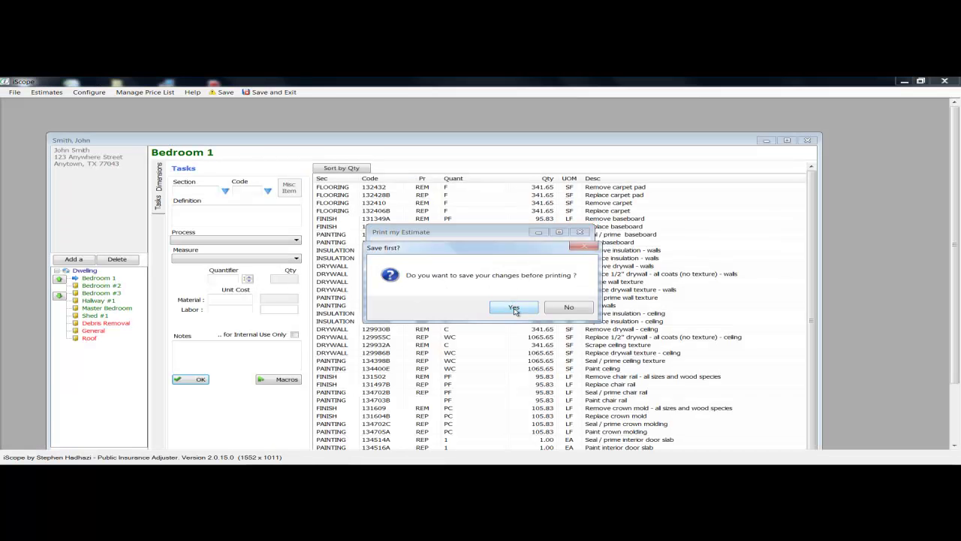
left_click(516, 308)
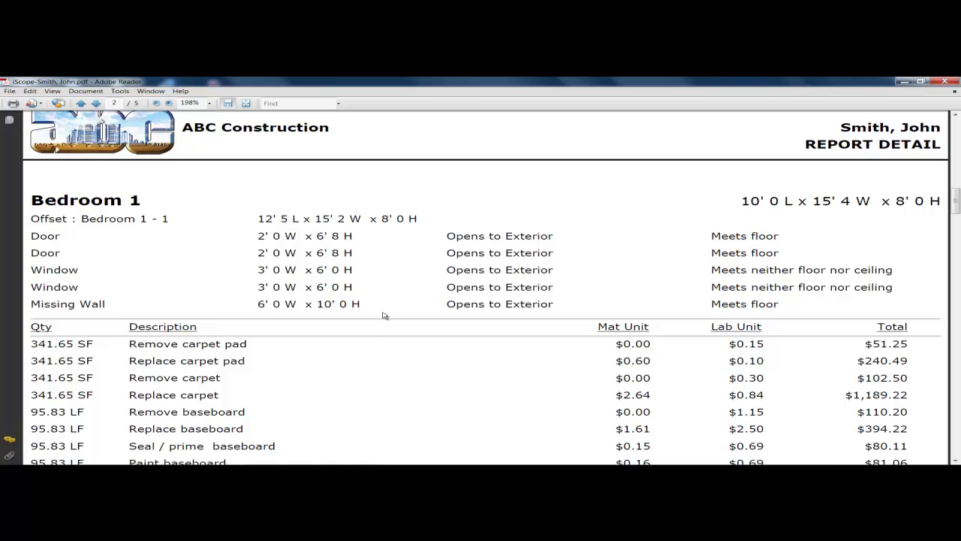
Review Bedroom 1's task lines, the claim summary and the project details in the PDF report, and close it
left_click_drag(955, 203, 957, 219)
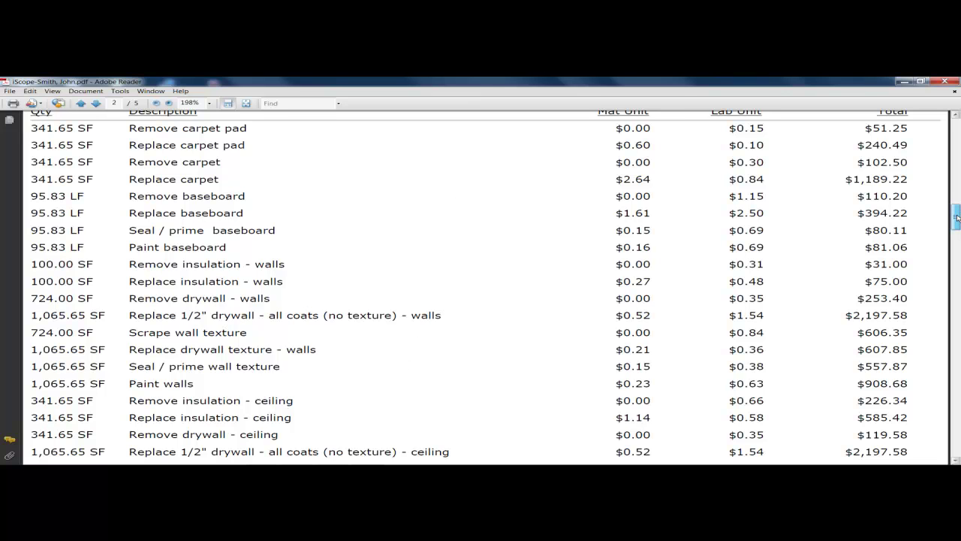
left_click_drag(957, 218, 957, 410)
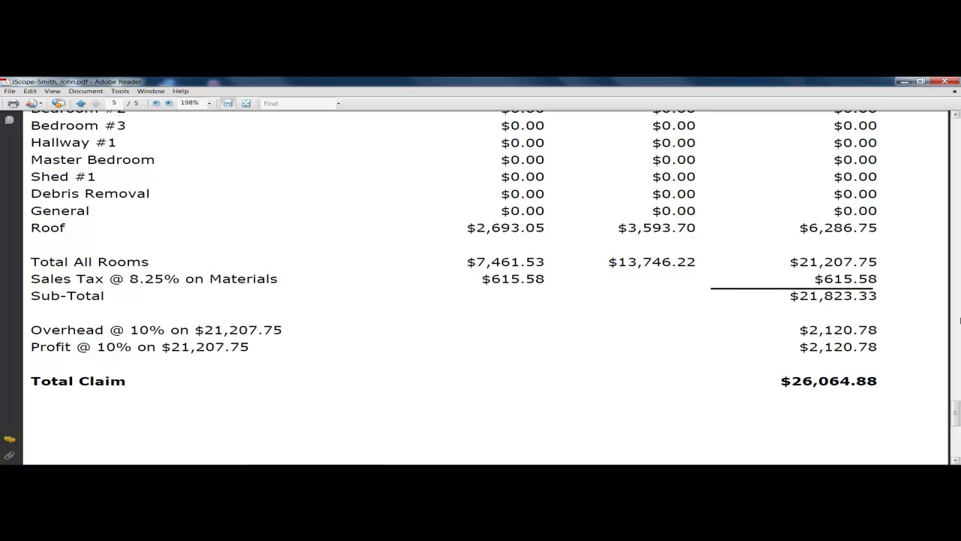
left_click_drag(956, 414, 950, 113)
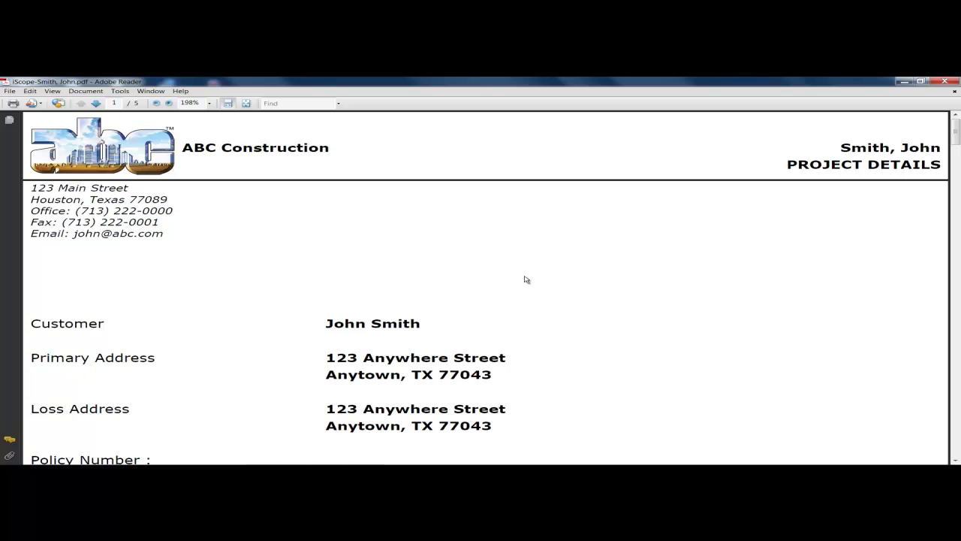
left_click(945, 81)
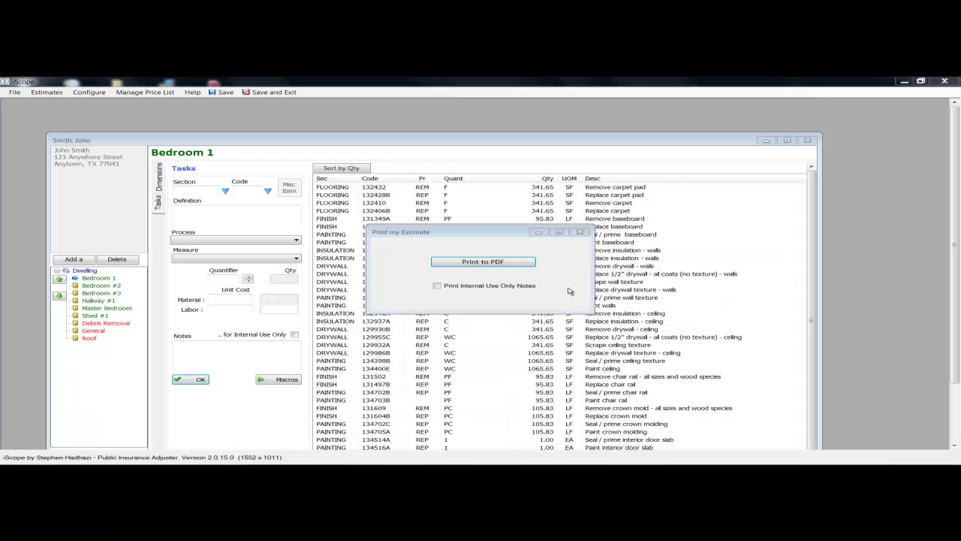